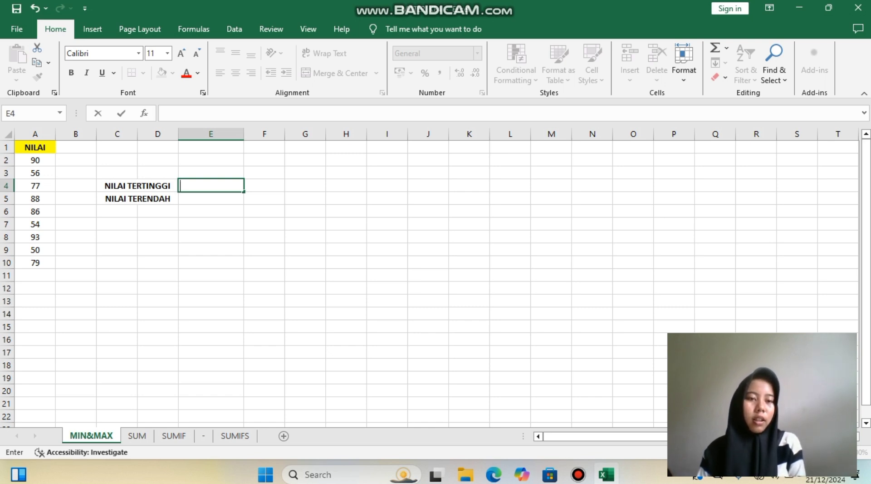
# - Enter =MAX(A2:A10) in cell E4 to calculate the highest score for NILAI TERTINGGI
pyautogui.write('=')
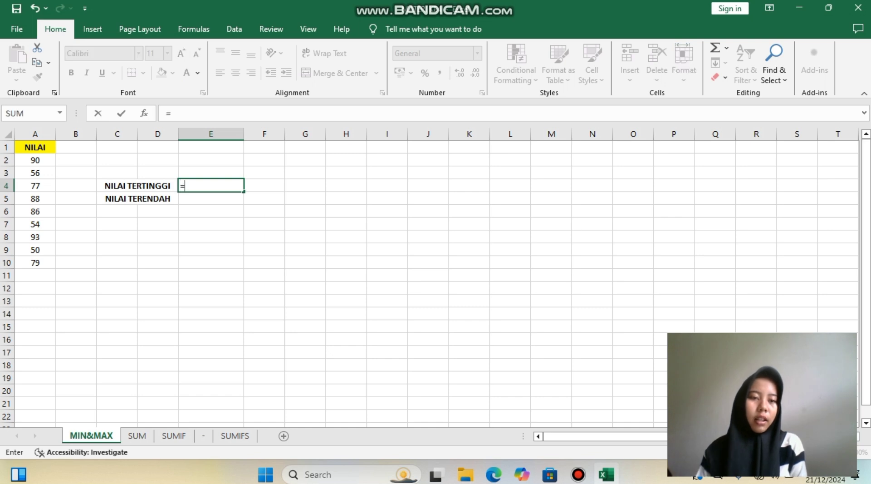
pyautogui.write('M')
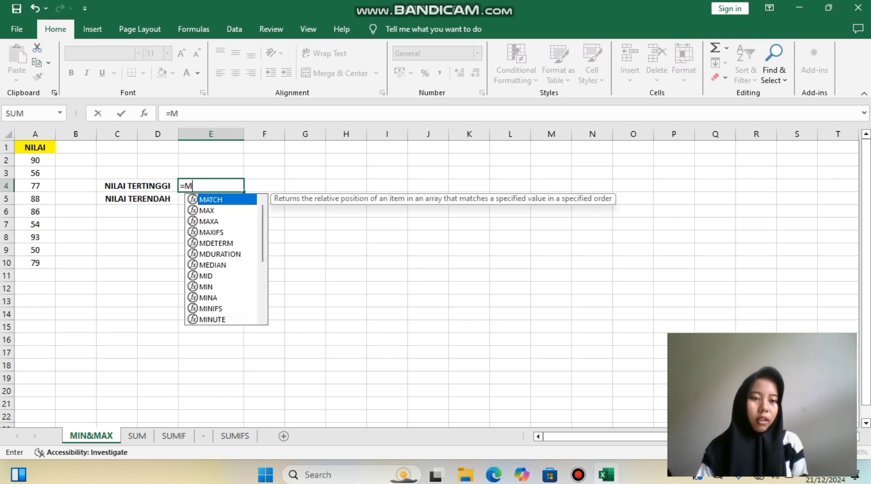
pyautogui.write('AX')
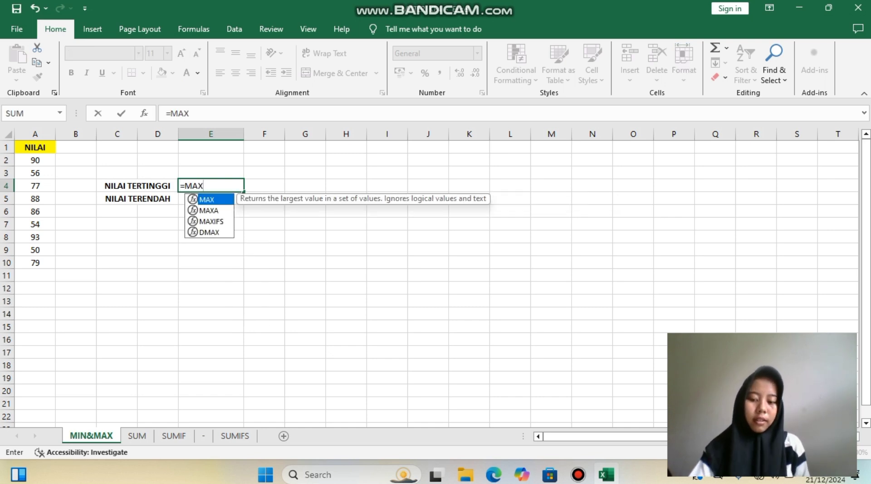
pyautogui.write('(')
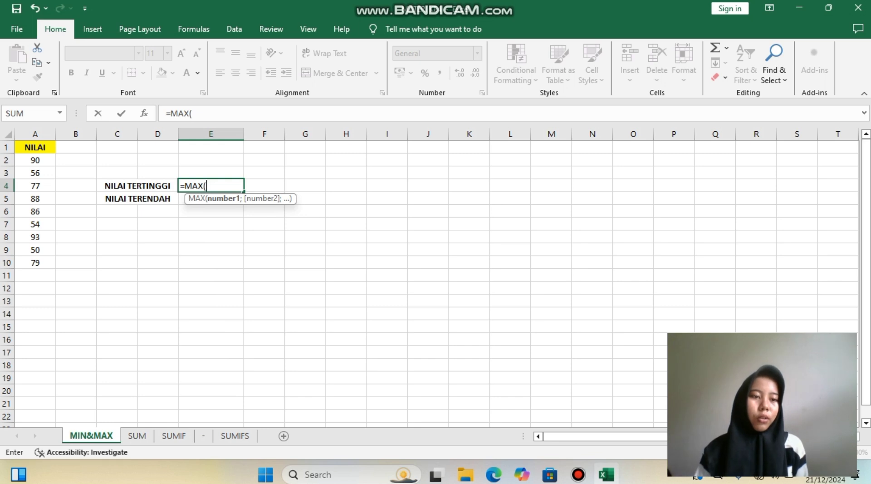
pyautogui.moveTo(36, 160); pyautogui.dragTo(35, 264)
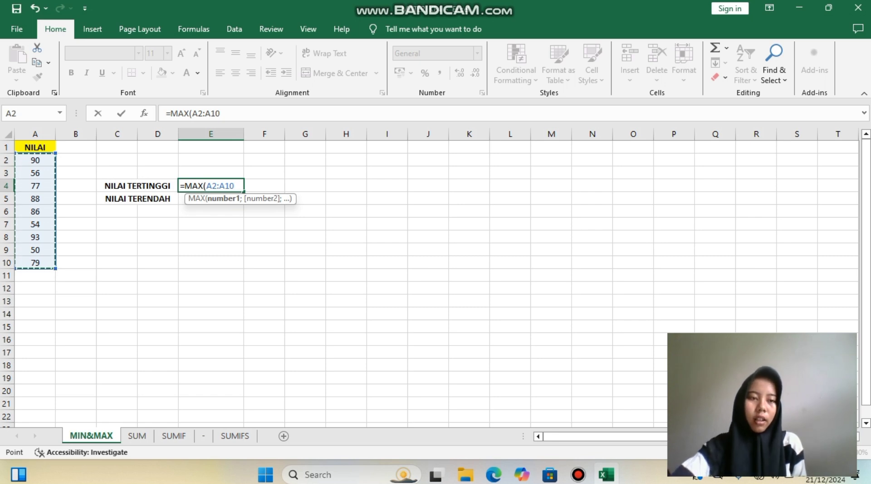
pyautogui.write(')')
pyautogui.press('Return')
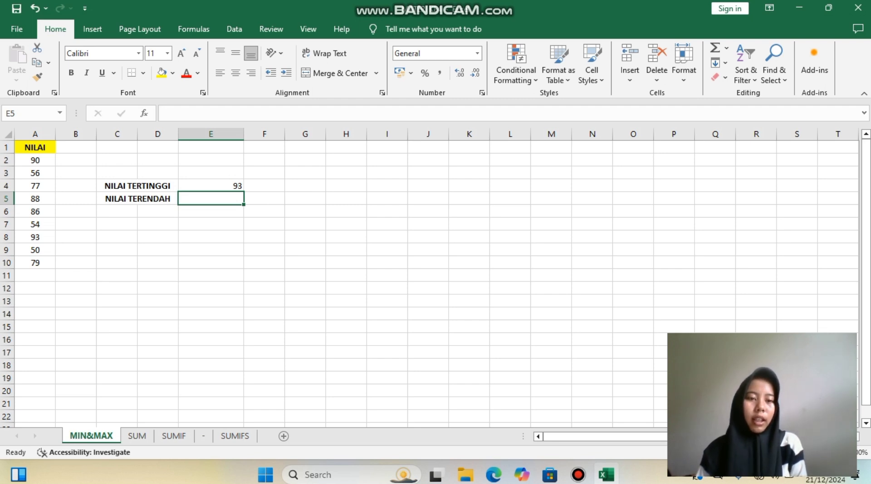
# - Enter =MIN(A2:A10) in cell E5 to calculate the lowest score for NILAI TERENDAH
pyautogui.write('=')
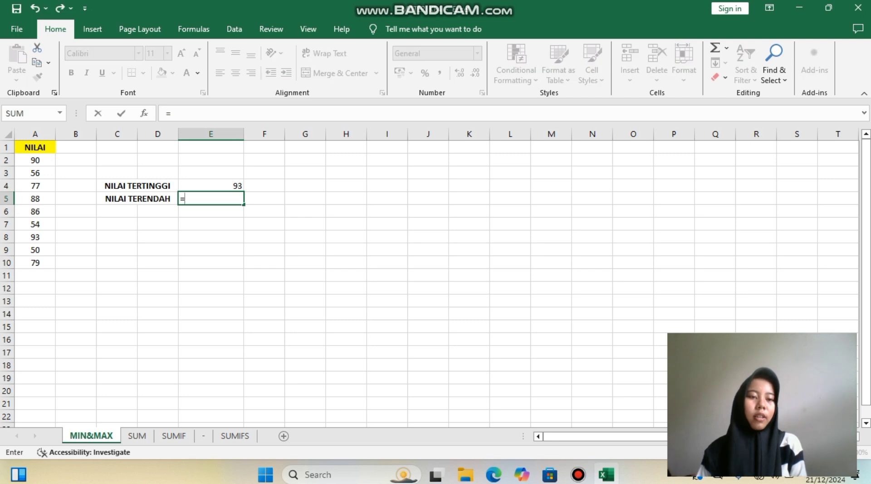
pyautogui.write('M')
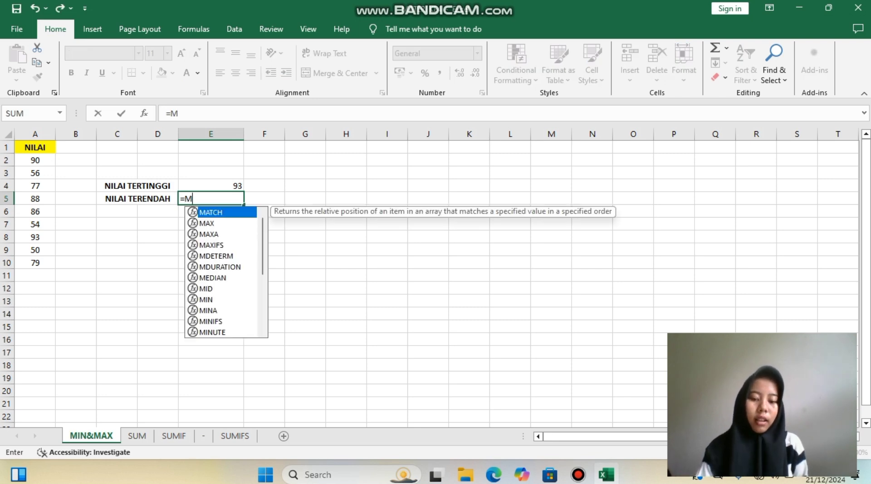
pyautogui.write('IN(')
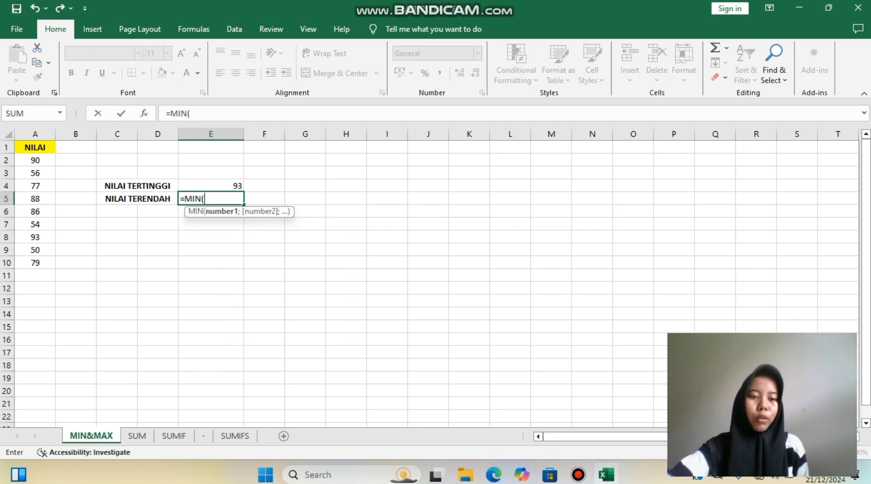
pyautogui.moveTo(35, 160); pyautogui.dragTo(37, 264)
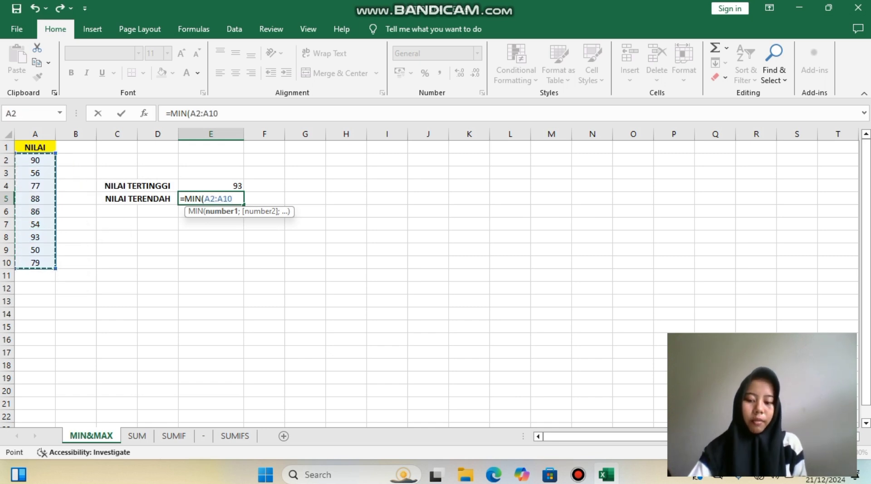
pyautogui.write(')')
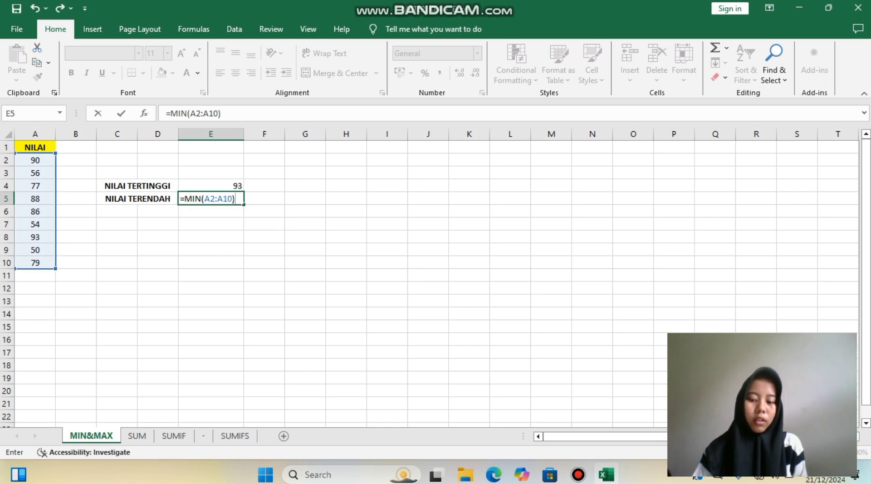
pyautogui.press('Return')
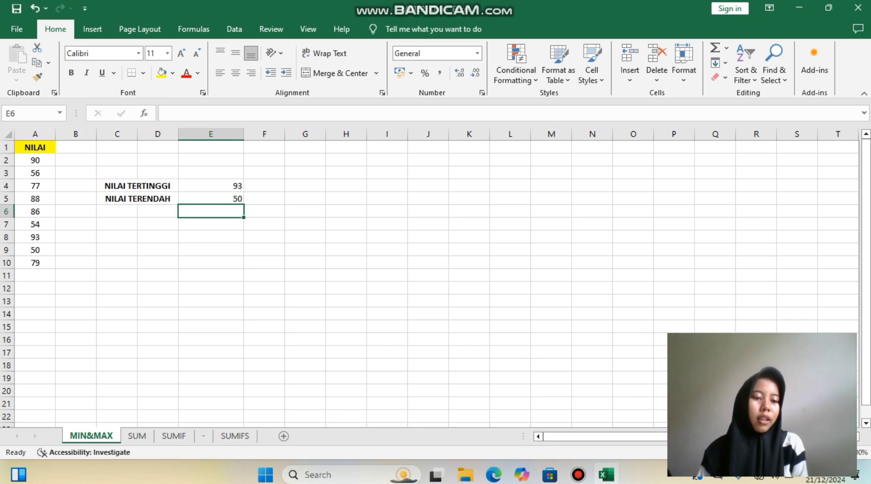
# - On the SUM sheet, enter =SUM(C3:E3) in cell F3 to total the first row's three dates under Jumlah
pyautogui.click(136, 435)
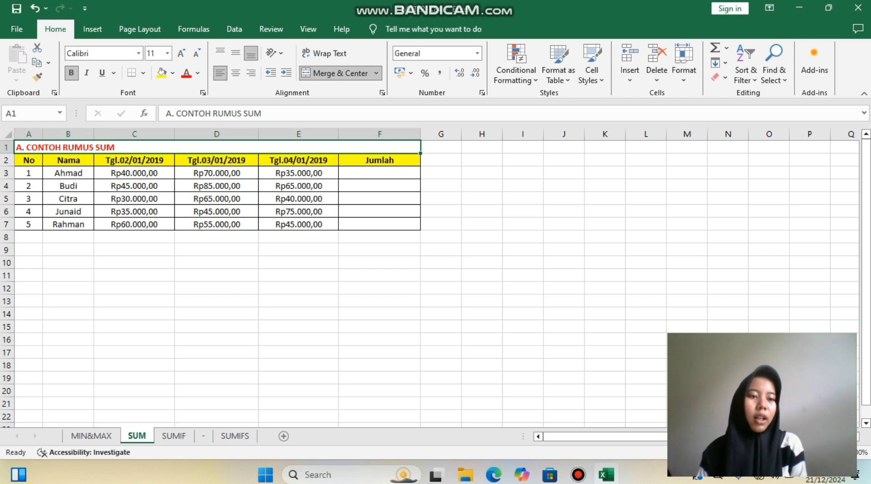
pyautogui.click(379, 172)
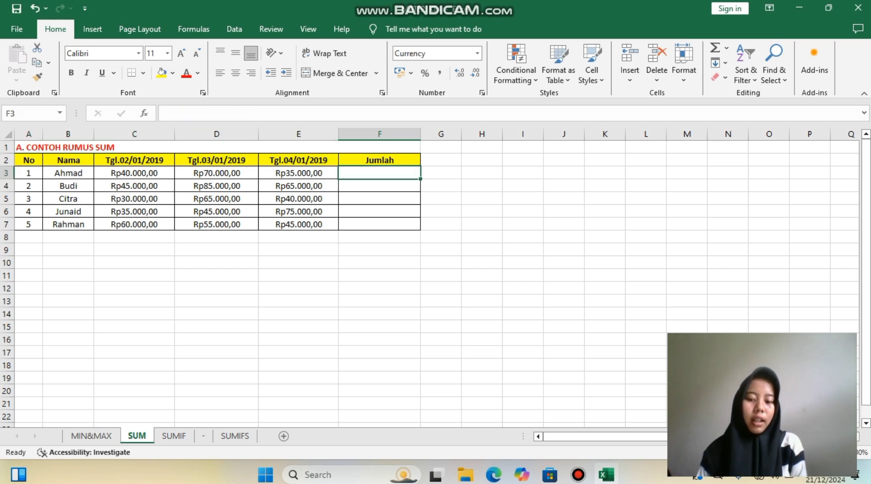
pyautogui.write('=')
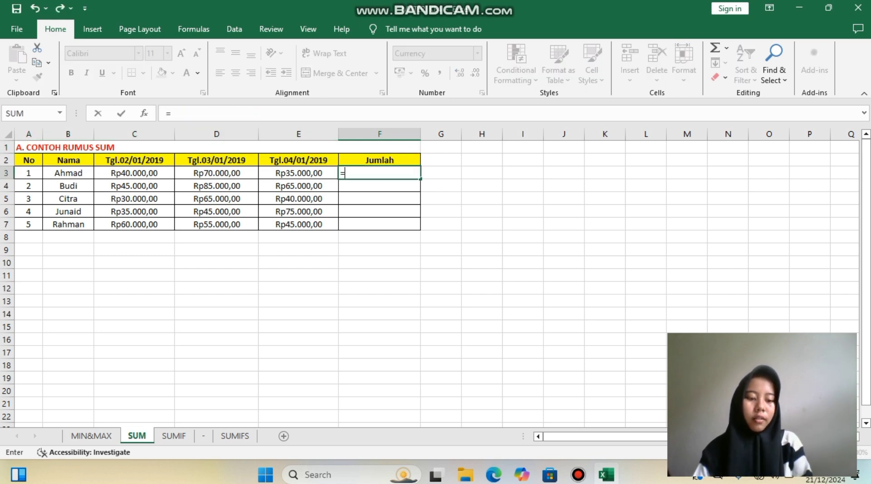
pyautogui.write('SUM')
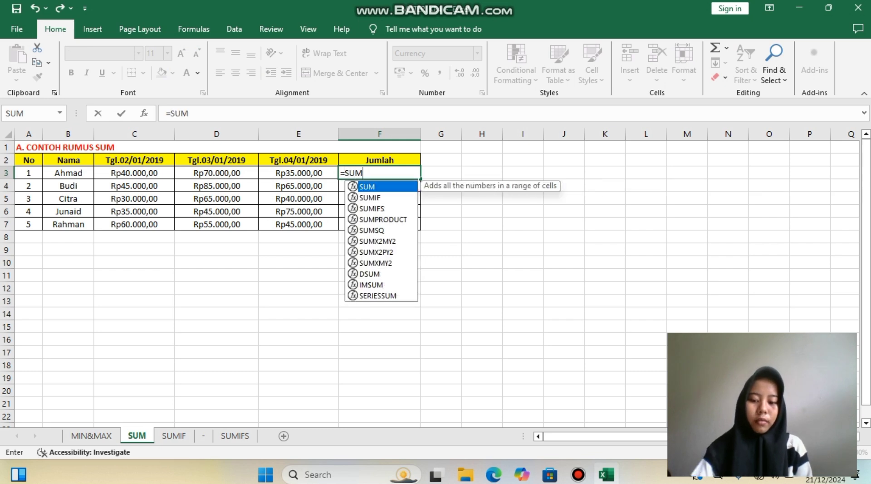
pyautogui.write('(')
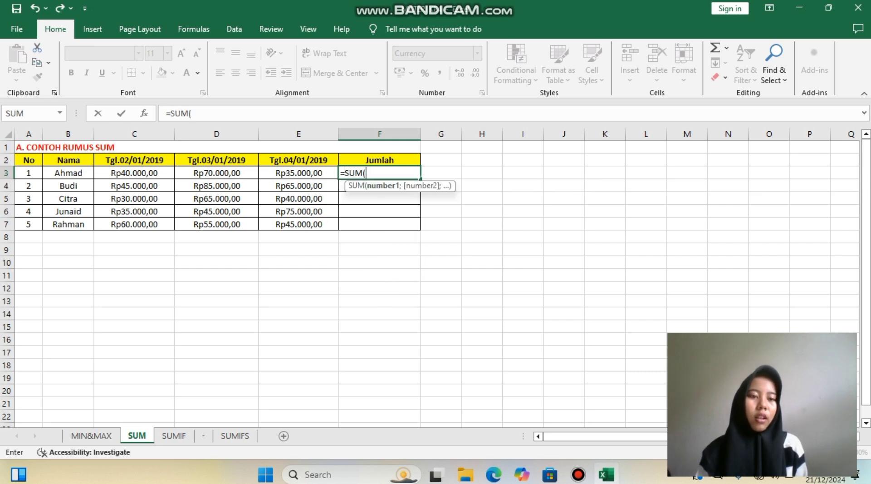
pyautogui.moveTo(136, 173); pyautogui.dragTo(338, 173)
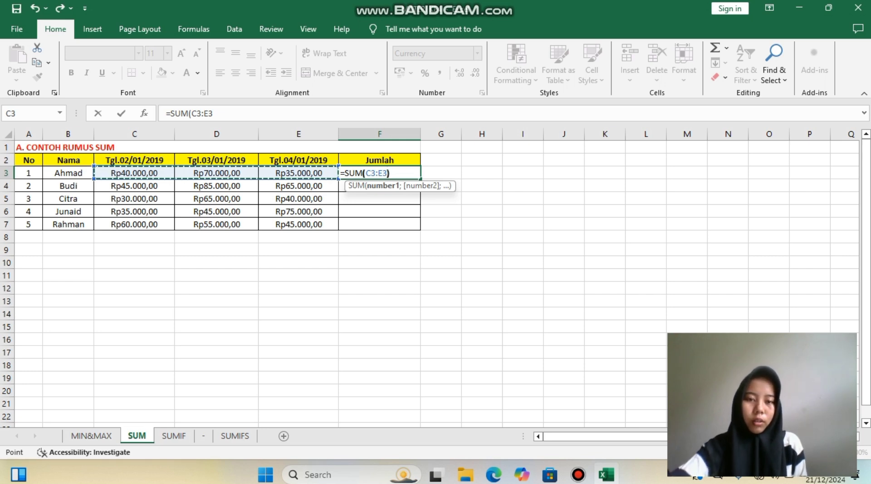
pyautogui.write(')')
pyautogui.press('Return')
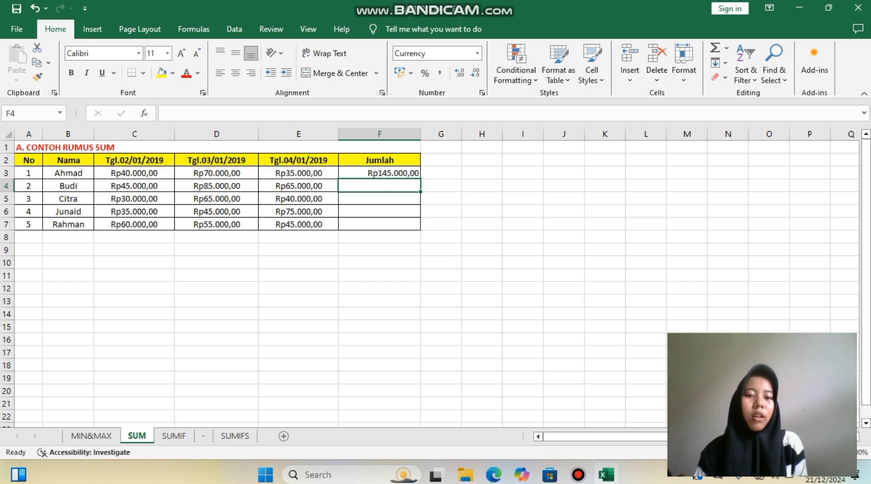
# - Copy the SUM formula from F3 down through F7 to fill the Jumlah column for the remaining rows
pyautogui.click(379, 173)
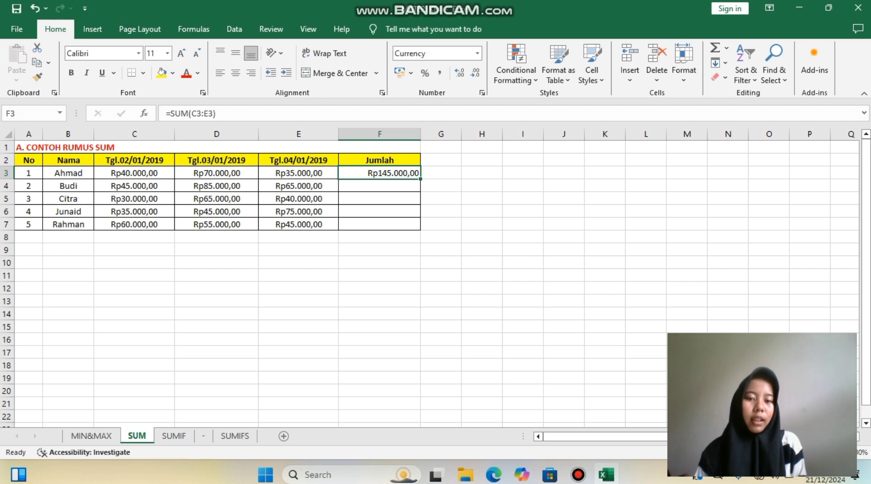
pyautogui.moveTo(420, 179); pyautogui.dragTo(419, 227)
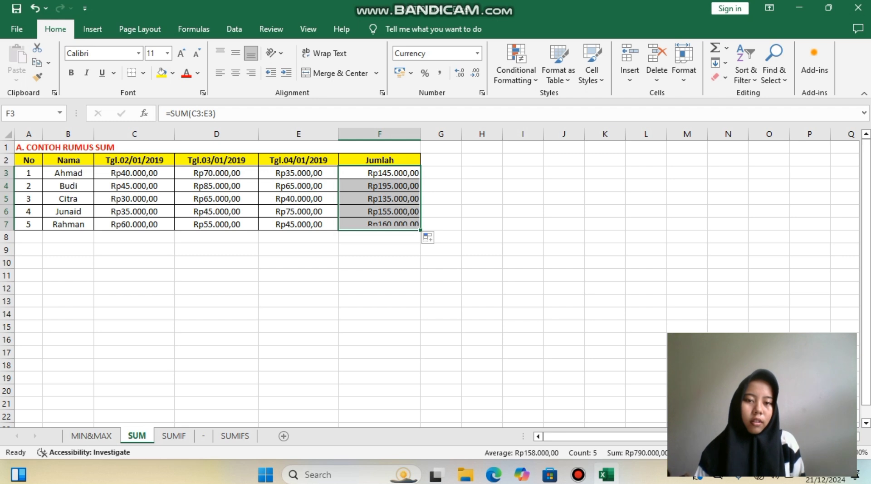
pyautogui.click(379, 237)
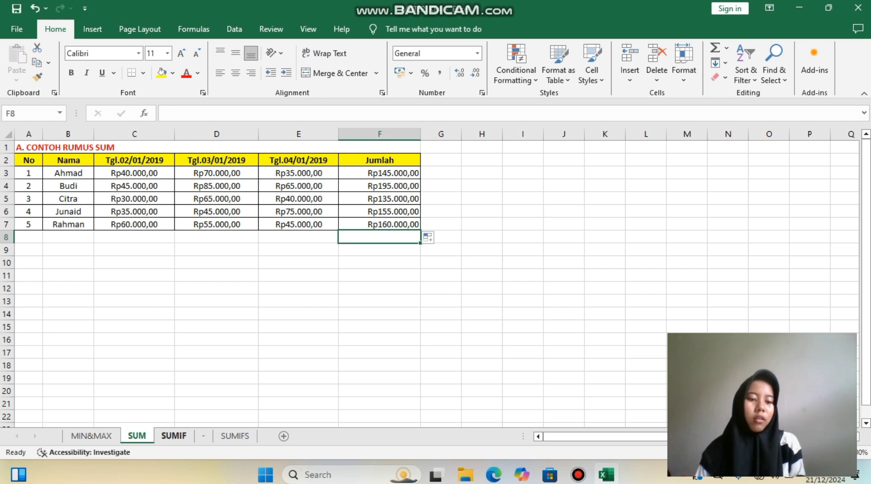
# - On the SUMIF sheet, start a SUMIF formula in cell G9 with the L/P column C3:C7 as its range
pyautogui.click(173, 436)
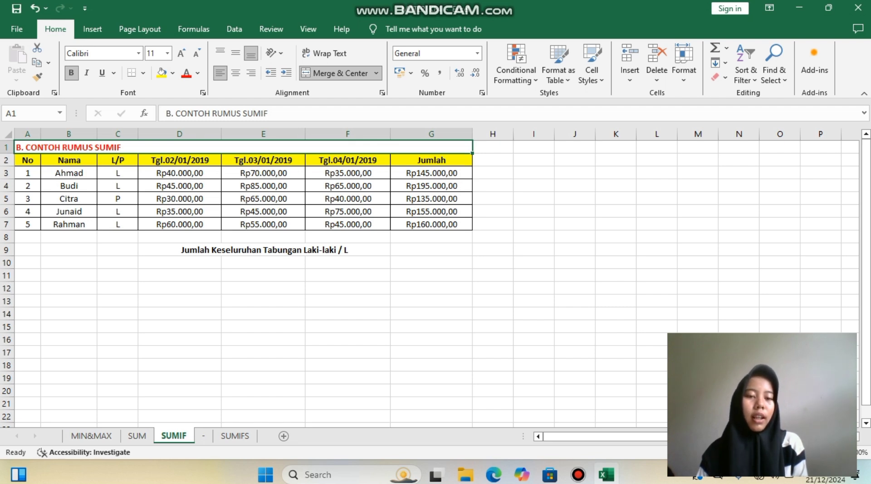
pyautogui.click(431, 249)
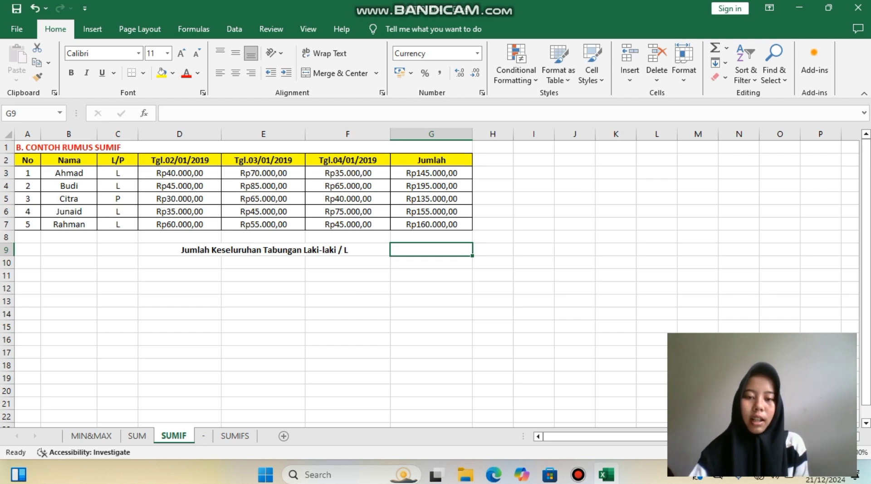
pyautogui.write('=')
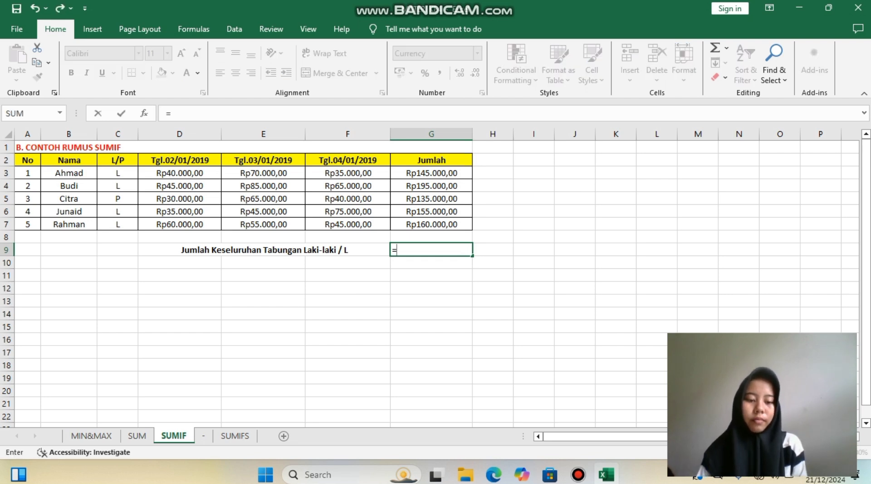
pyautogui.write('SU')
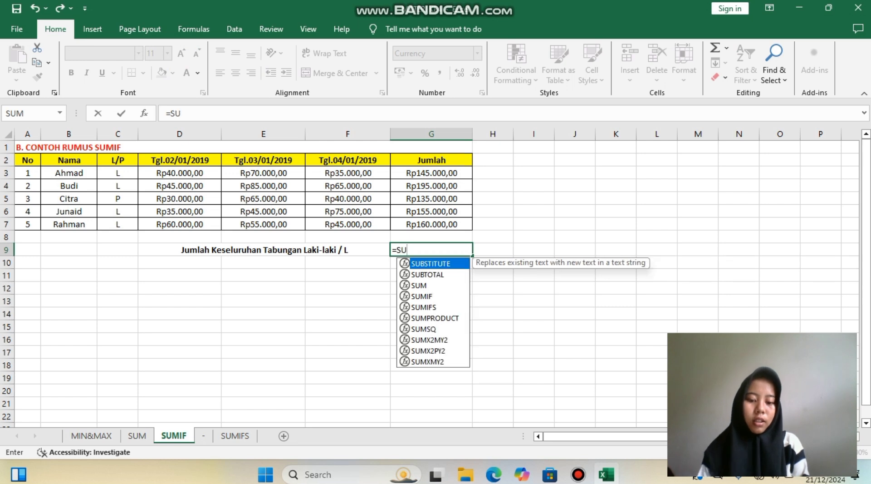
pyautogui.write('MIF')
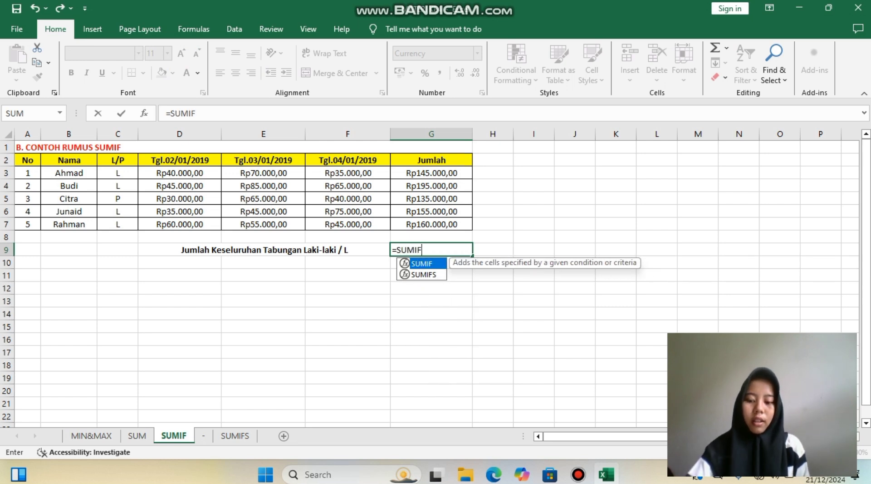
pyautogui.write('(')
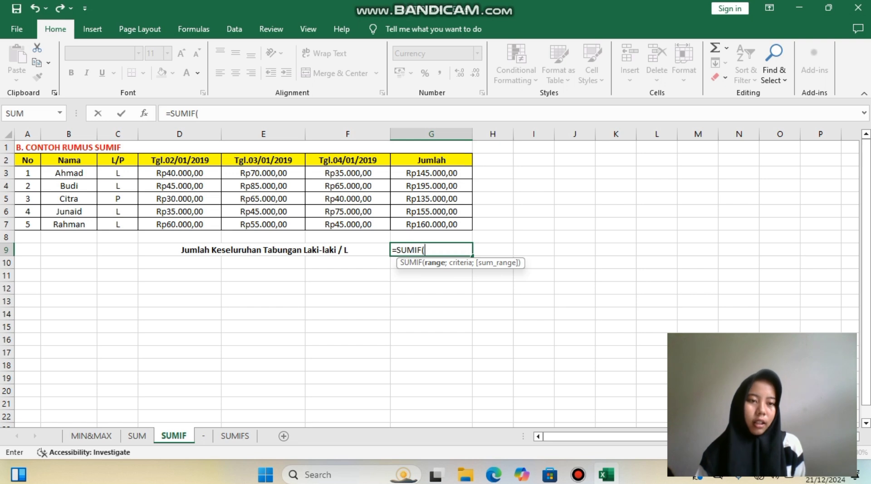
pyautogui.click(117, 172)
pyautogui.moveTo(119, 200); pyautogui.dragTo(119, 224)
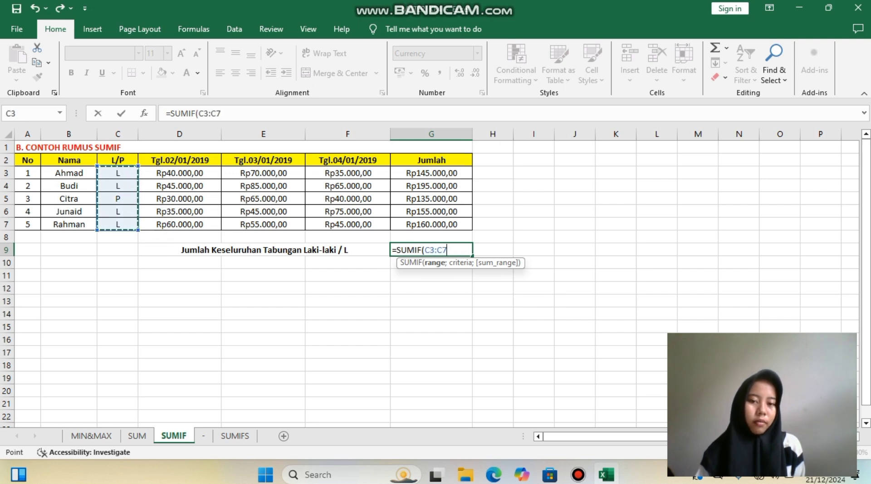
# - Complete the SUMIF formula in G9 with criterion "L" and sum range G3:G7, giving =SUMIF(C3:C7;"L";G3:G7)
pyautogui.write(';')
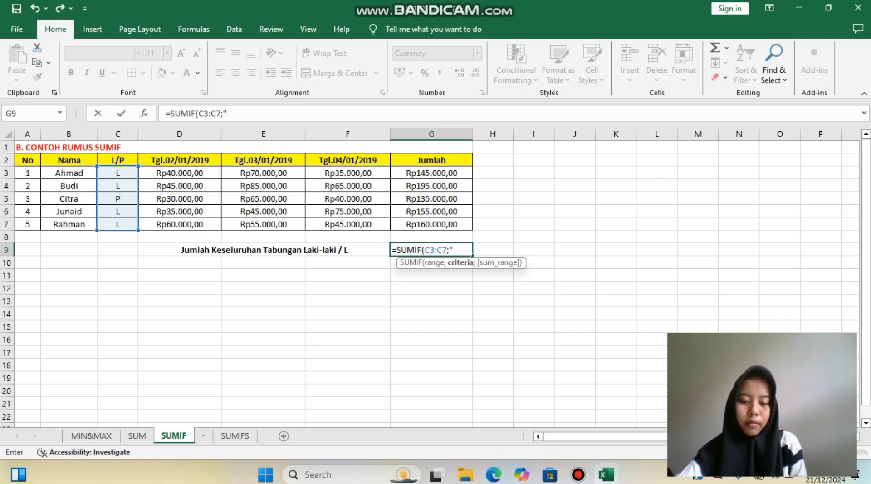
pyautogui.write('L')
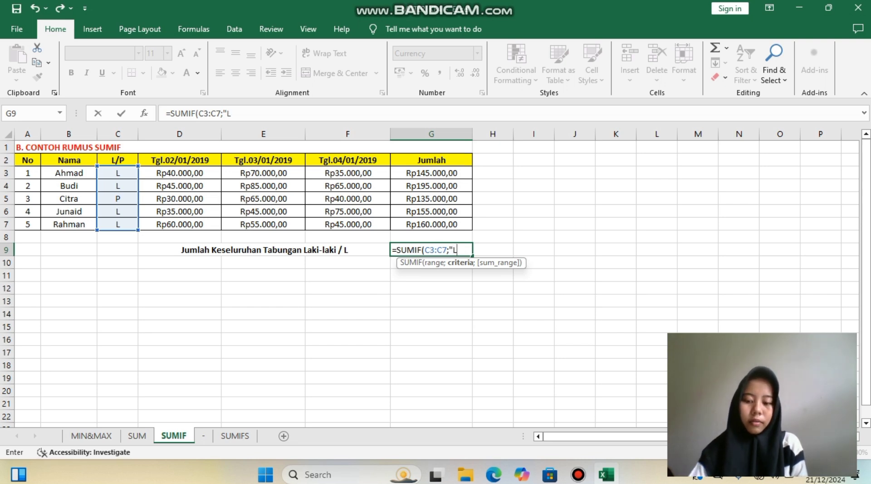
pyautogui.write('"')
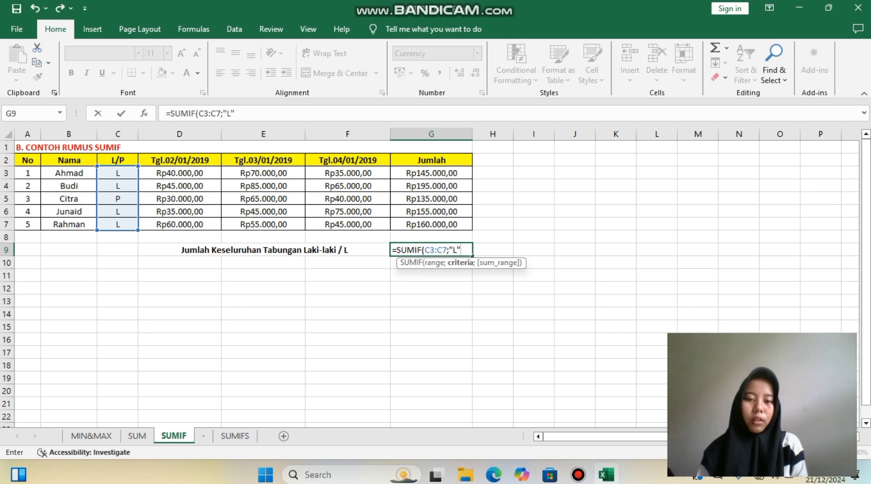
pyautogui.write(';')
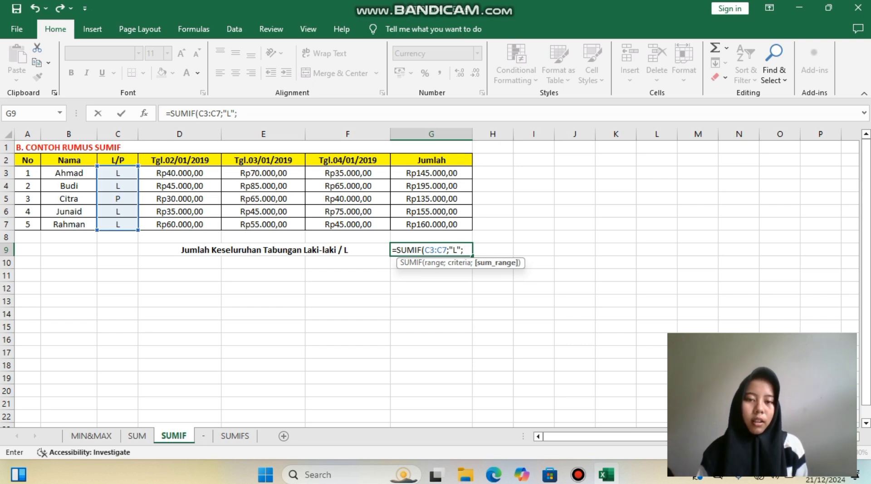
pyautogui.moveTo(431, 173); pyautogui.dragTo(431, 225)
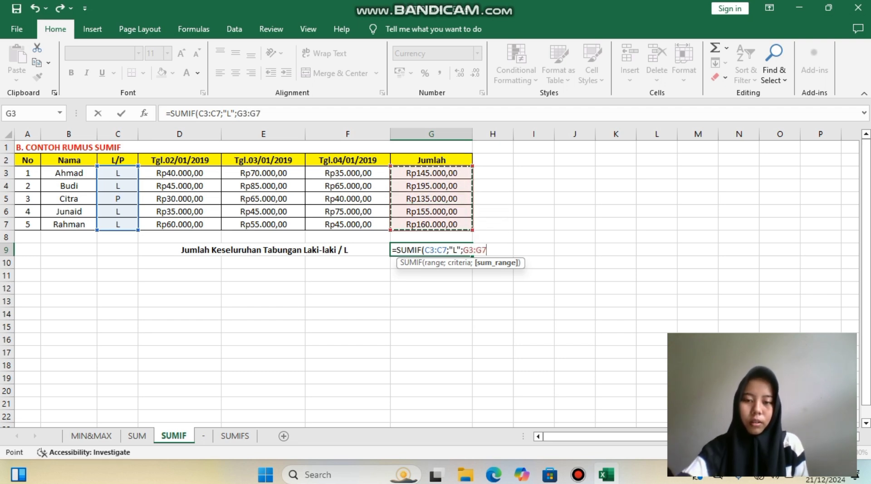
pyautogui.write(')')
pyautogui.press('Return')
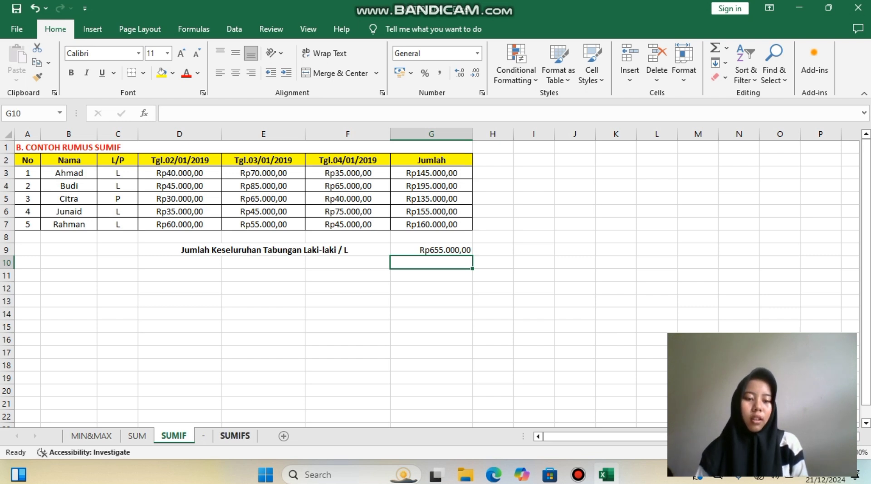
# - On the SUMIFS sheet, start a SUMIFS formula in C13 for POWER SUPPLY NO ORI with the TOTAL column G3:G10 as sum range
pyautogui.click(235, 435)
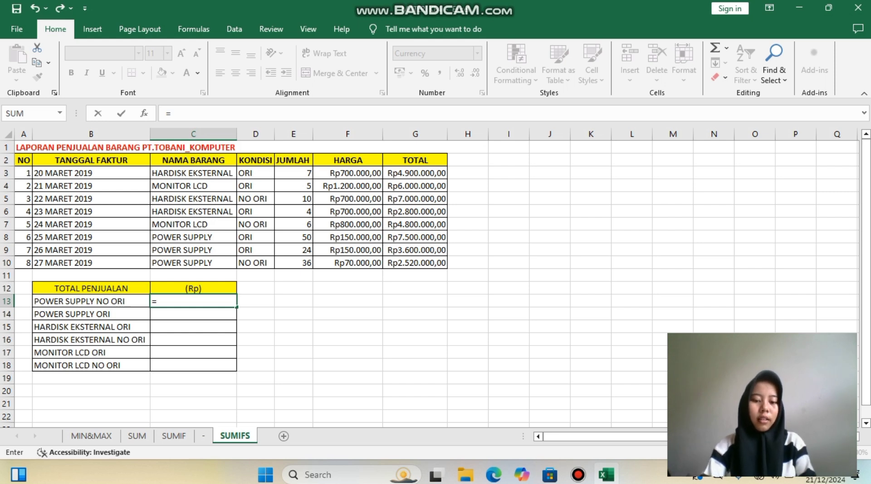
pyautogui.write('SUMIF')
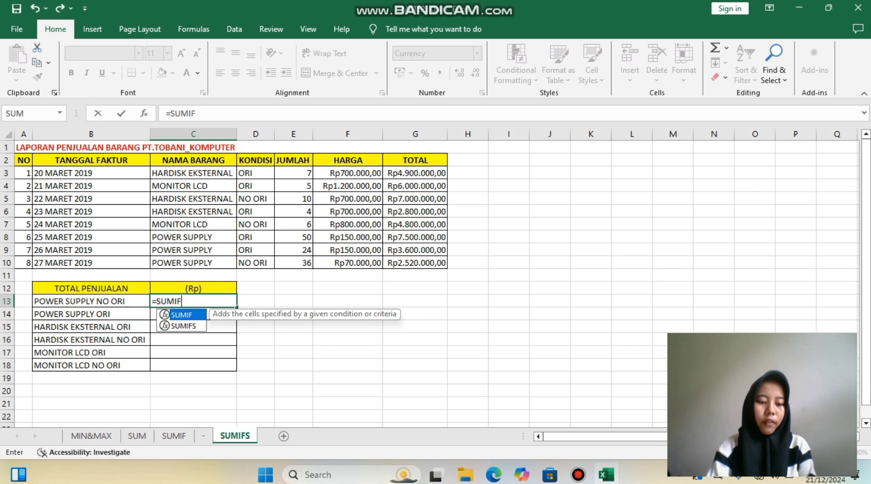
pyautogui.write('S(')
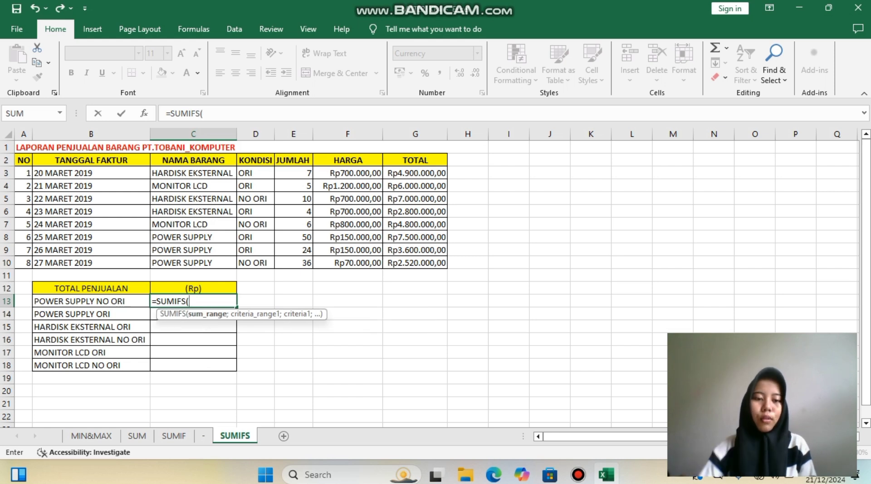
pyautogui.moveTo(415, 173); pyautogui.dragTo(415, 262)
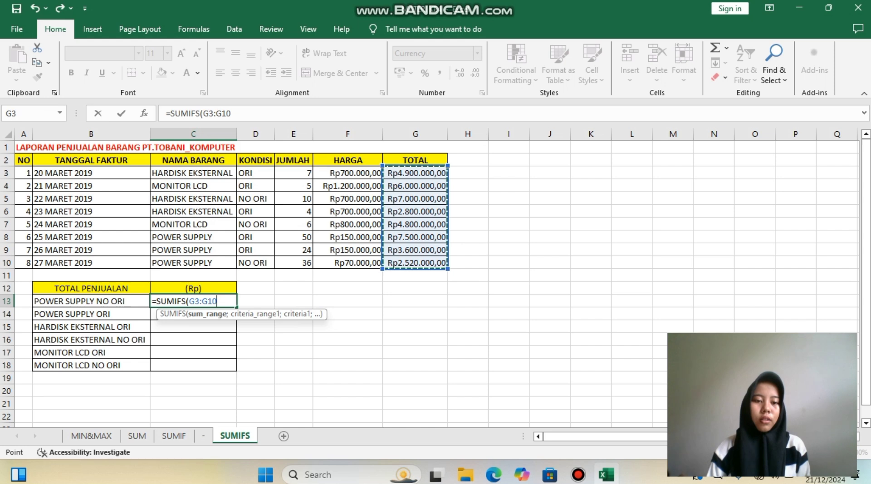
pyautogui.write(';')
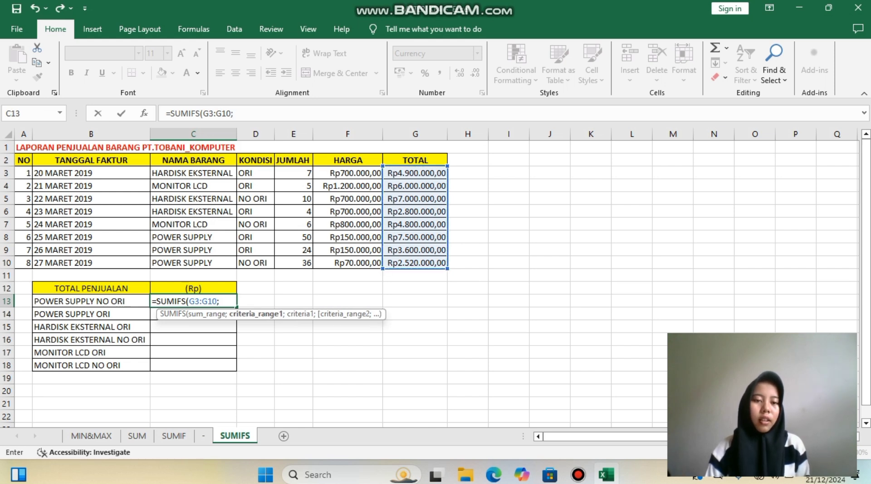
# - Add the first condition to the C13 formula: NAMA BARANG range C3:C10 with criterion "POWER SUPPLY"
pyautogui.click(193, 173)
pyautogui.moveTo(195, 173); pyautogui.dragTo(236, 267)
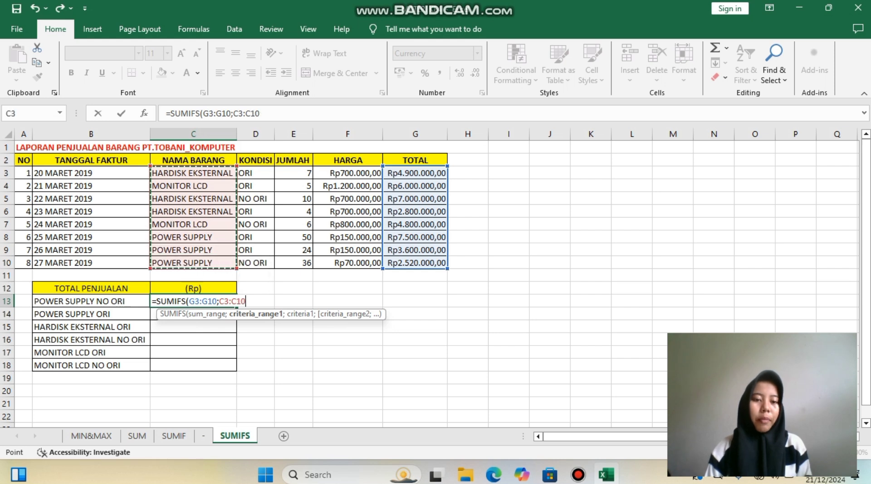
pyautogui.write(';')
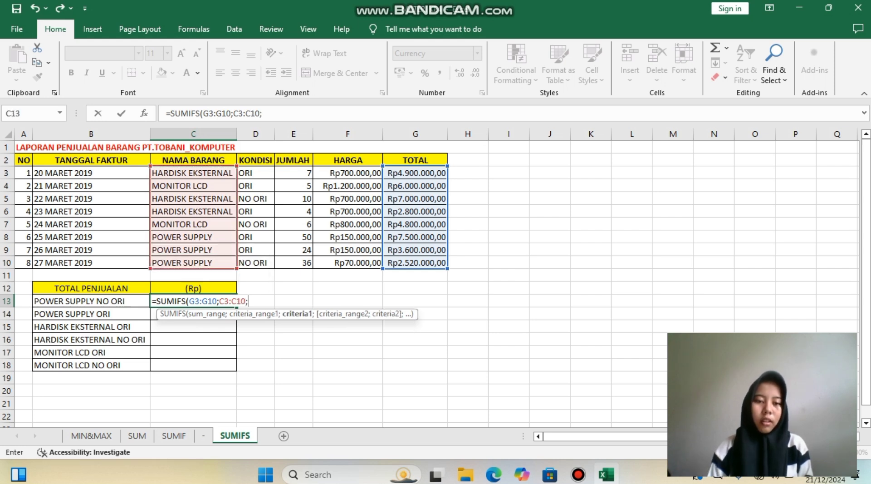
pyautogui.write('"')
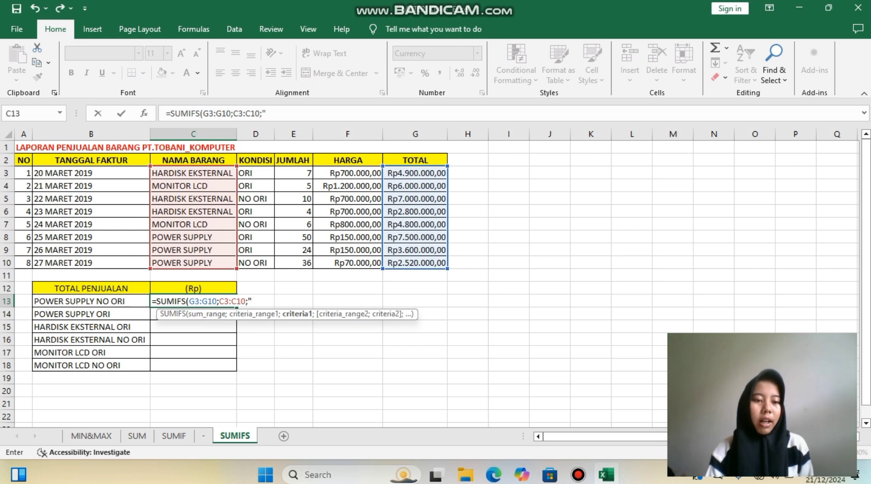
pyautogui.write('POW')
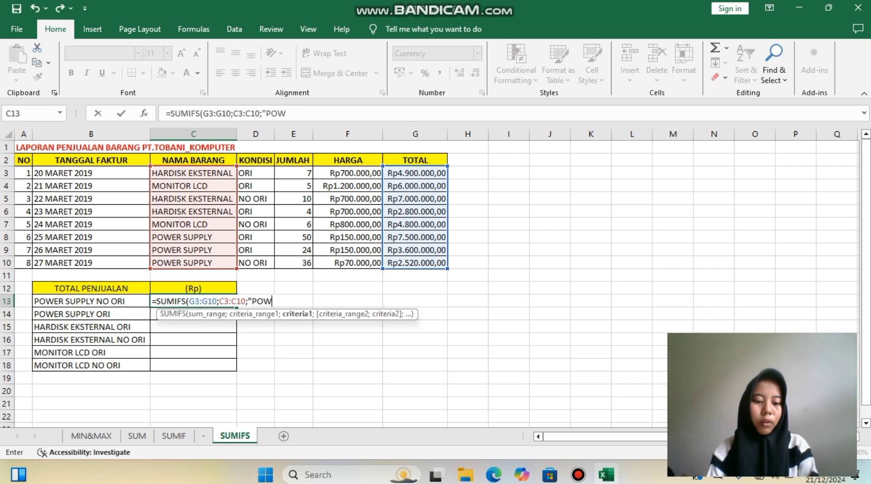
pyautogui.write('ER SU')
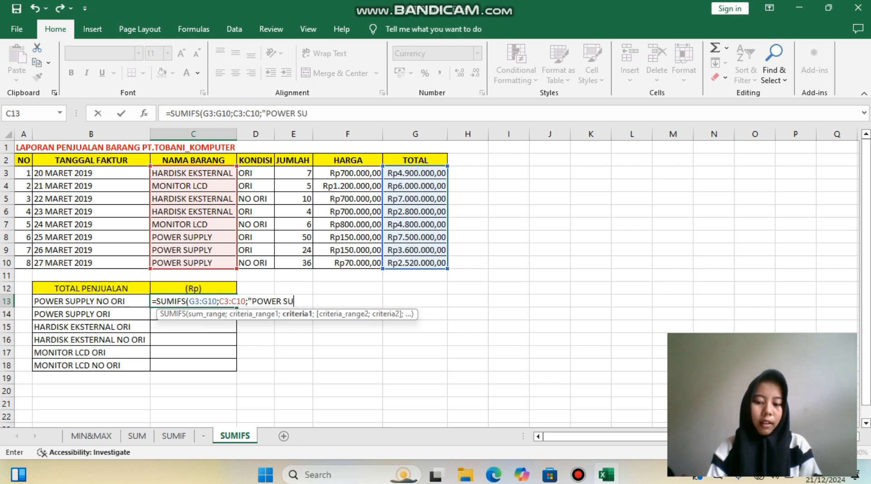
pyautogui.write('PPLY";')
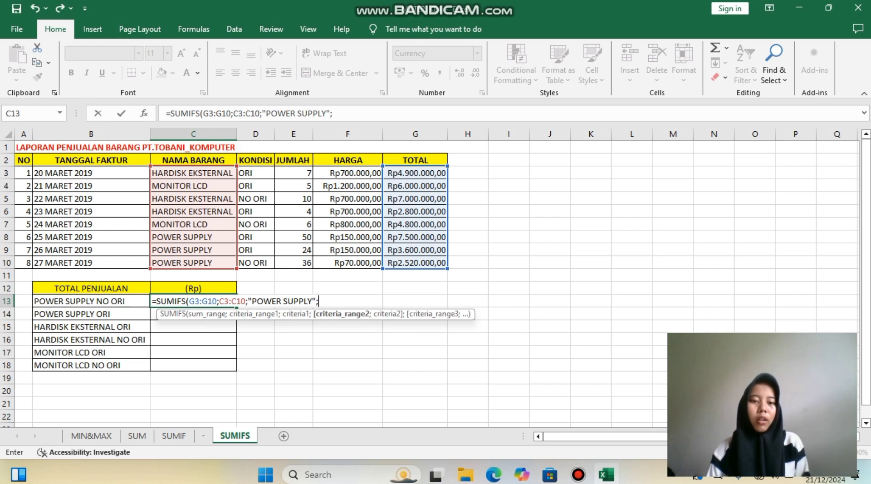
# - Complete the C13 formula with KONDISI range D3:D10 and criterion "NO ORI", giving =SUMIFS(G3:G10;C3:C10;"POWER SUPPLY";D3:D10;"NO ORI")
pyautogui.click(237, 175)
pyautogui.moveTo(238, 175); pyautogui.dragTo(254, 263)
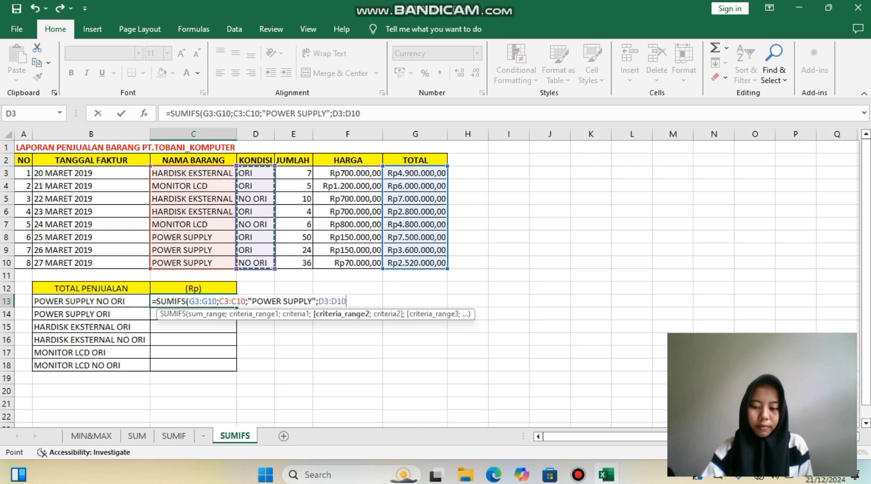
pyautogui.write(';')
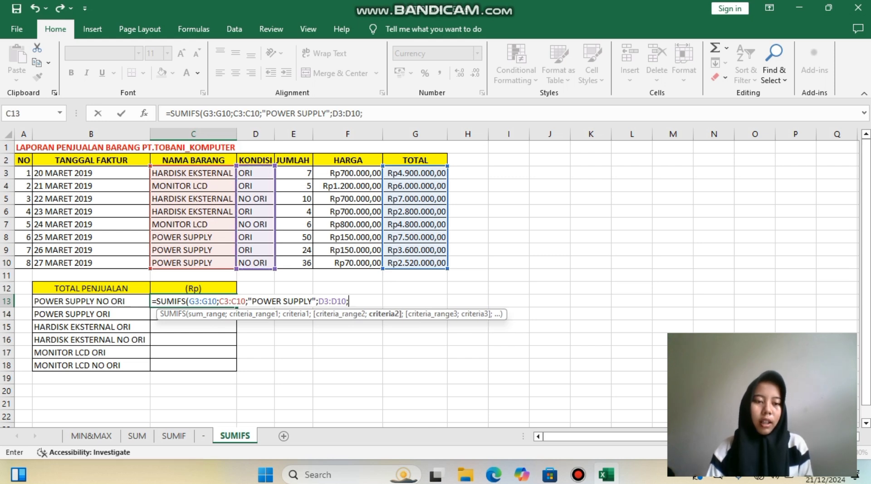
pyautogui.write('"')
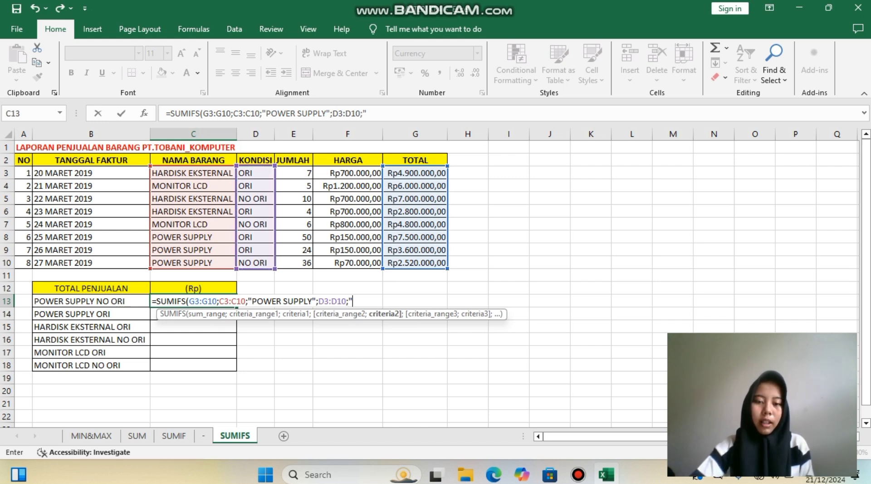
pyautogui.write('NO')
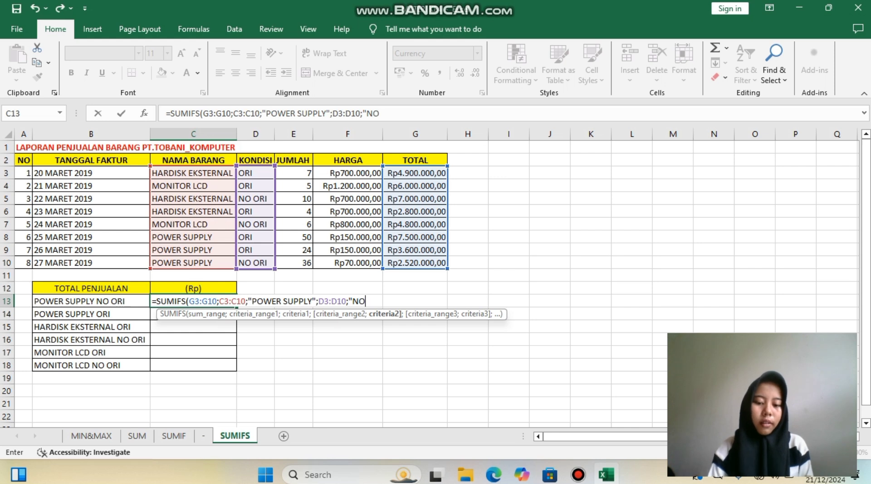
pyautogui.write(' ORI"')
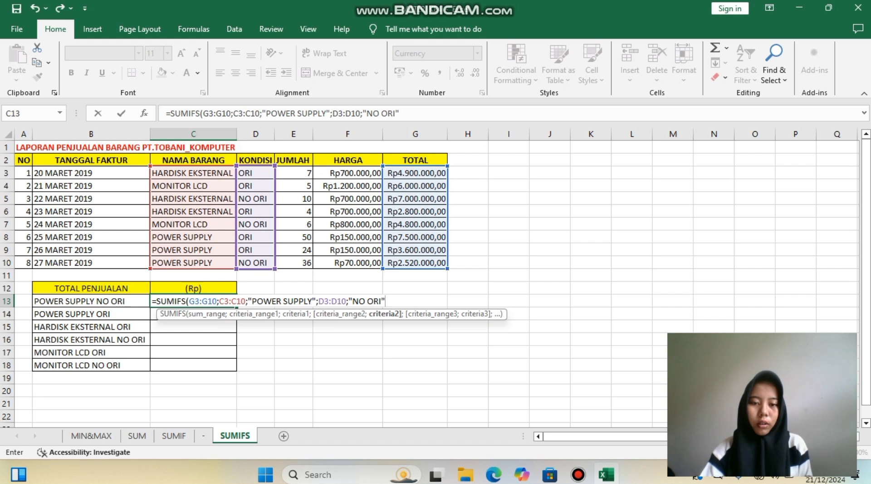
pyautogui.write(')')
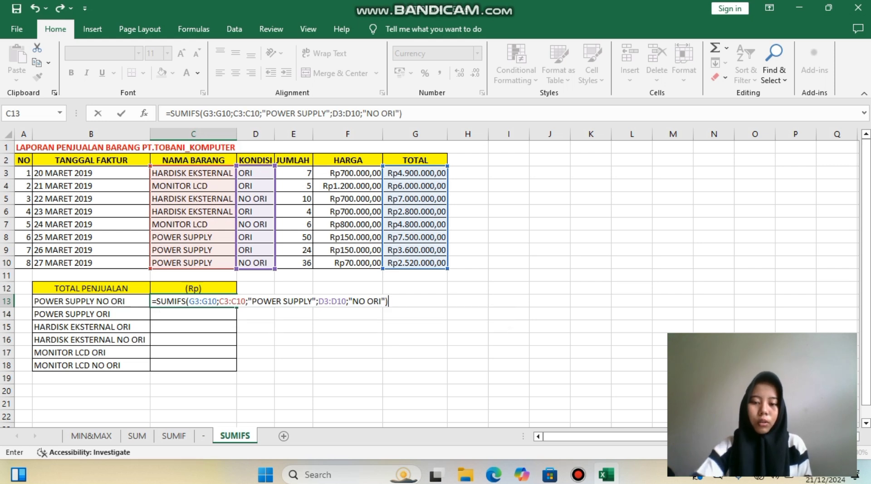
pyautogui.press('Return')
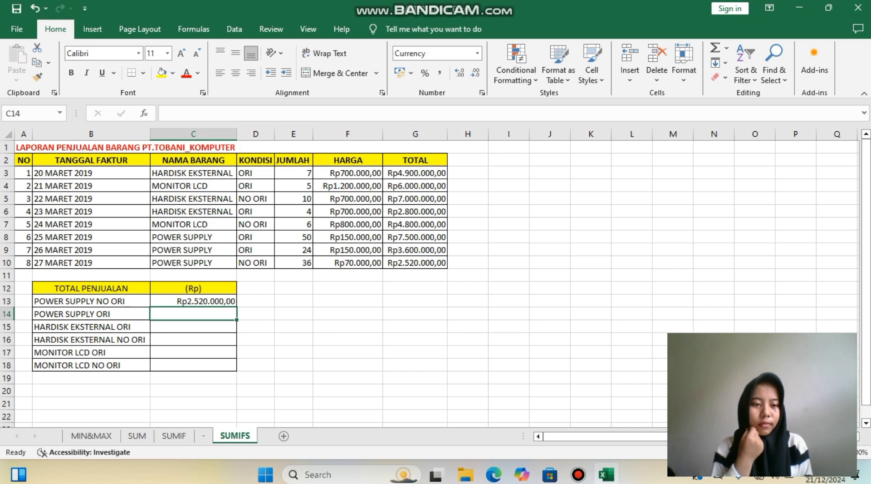
# - Start a SUMIFS formula in C14 for POWER SUPPLY ORI with the TOTAL column G3:G10 as sum range
pyautogui.write('=')
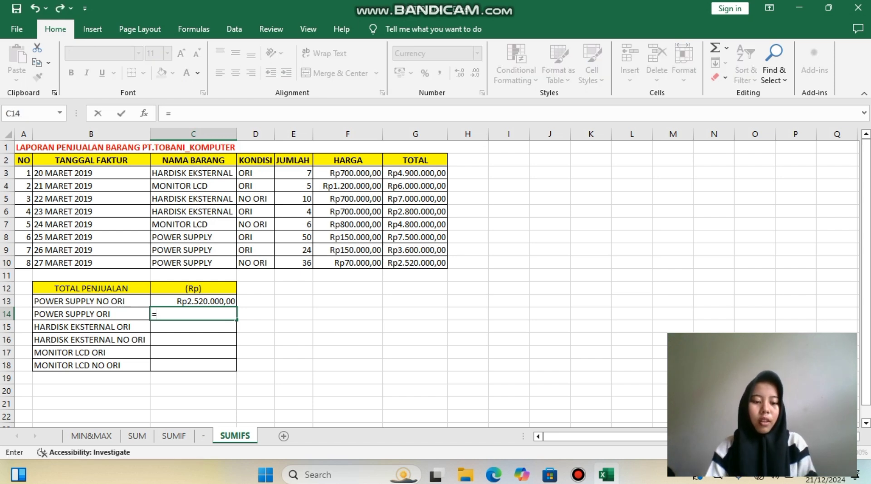
pyautogui.write('SUMIFS')
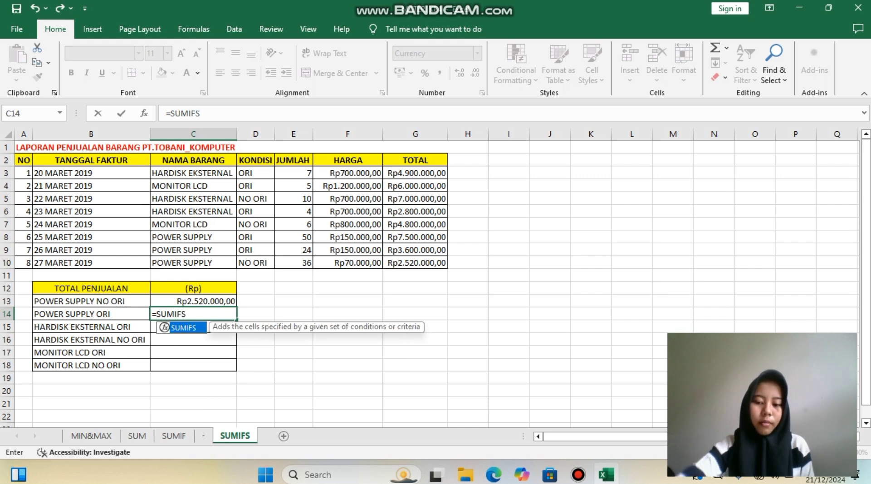
pyautogui.write('(')
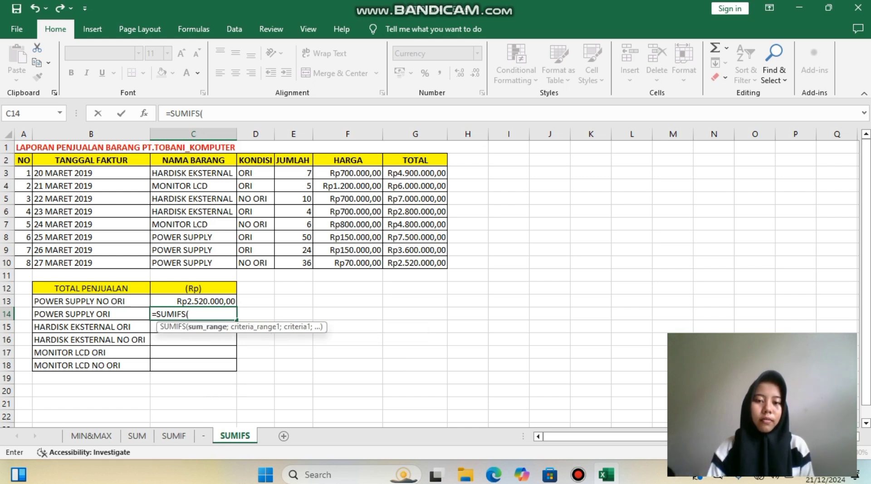
pyautogui.moveTo(415, 173); pyautogui.dragTo(438, 263)
pyautogui.write(';')
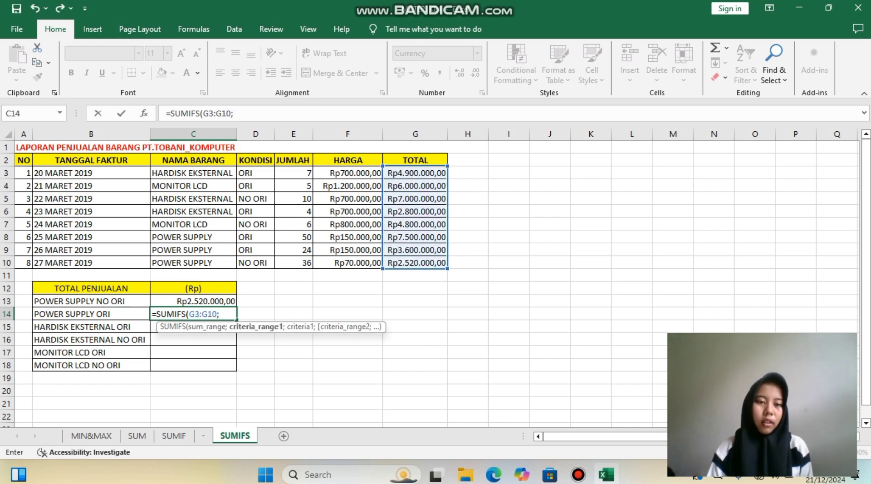
# - Add the first condition to the C14 formula: NAMA BARANG range C3:C10 with criterion "POWER SUPPLY"
pyautogui.moveTo(230, 174); pyautogui.dragTo(232, 264)
pyautogui.write(';')
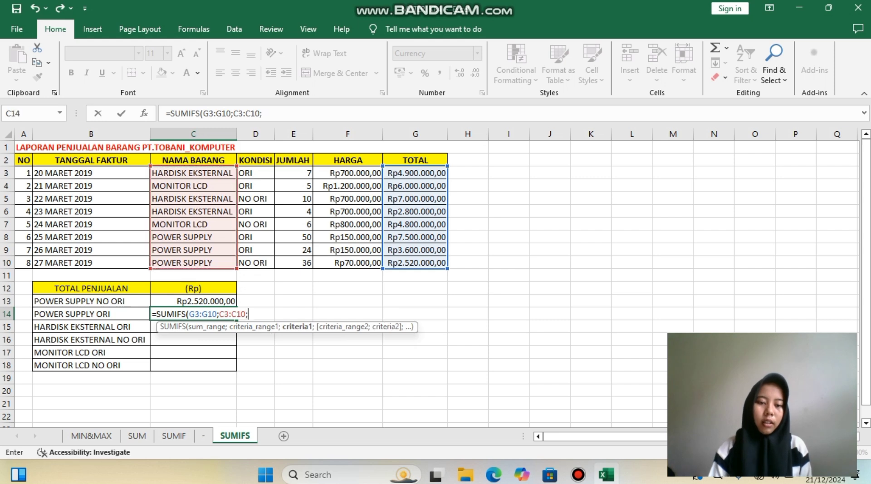
pyautogui.write('"')
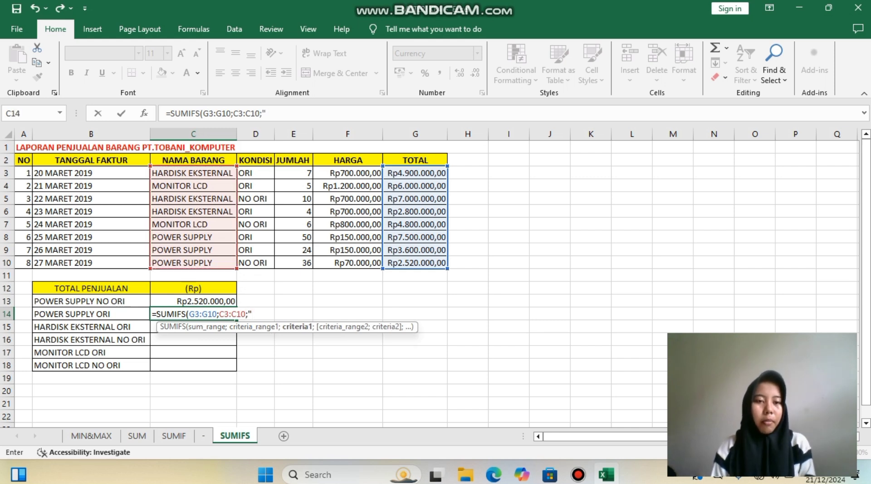
pyautogui.write('POWER S')
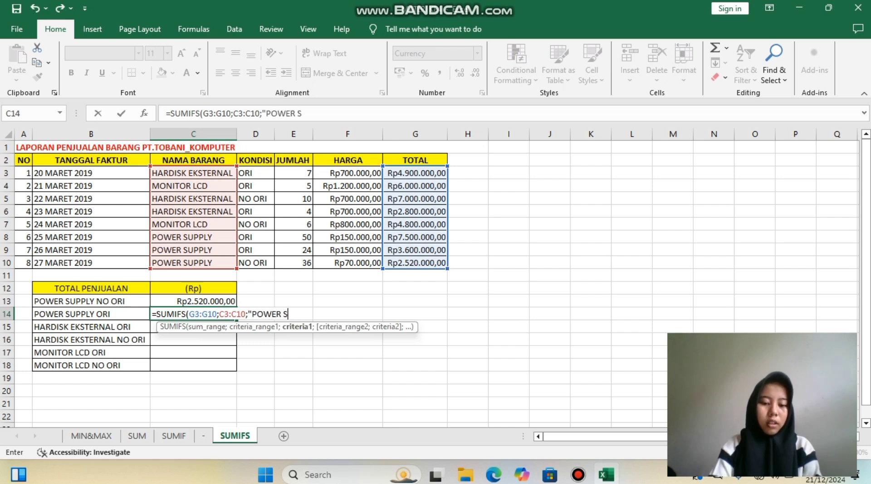
pyautogui.write('UPPLY')
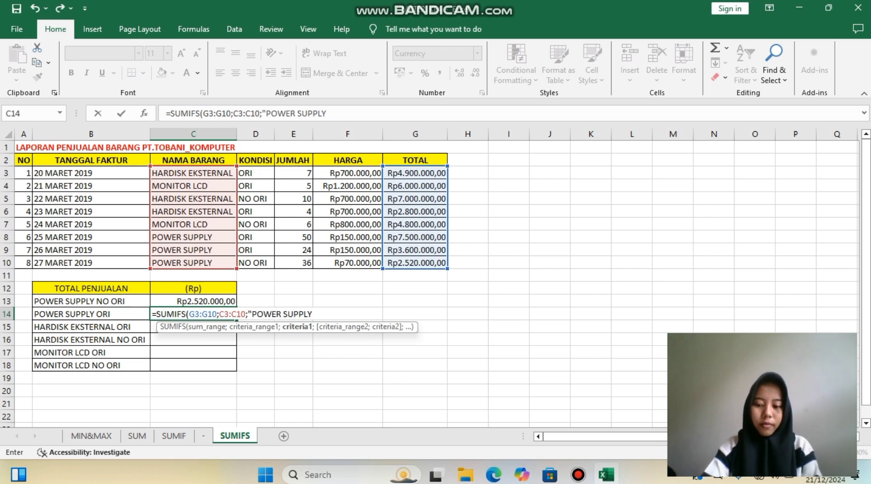
pyautogui.write('";')
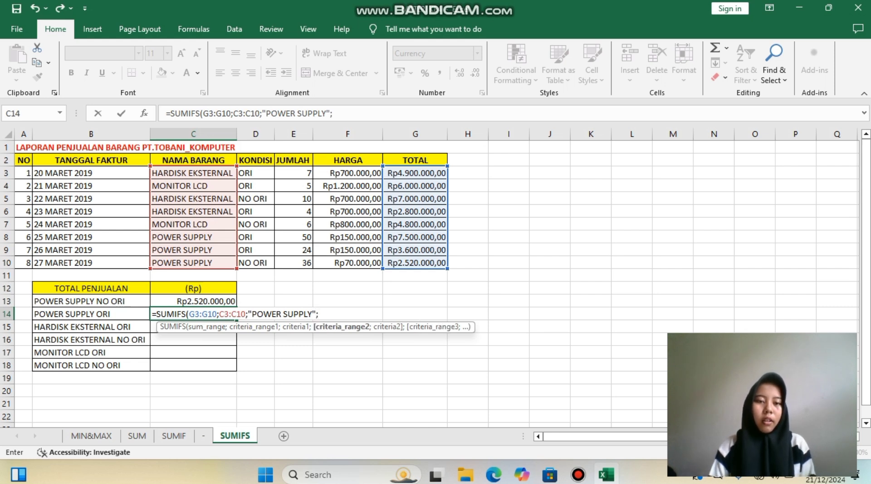
# - Complete the C14 formula with KONDISI range D3:D10 and criterion "ORI", giving =SUMIFS(G3:G10;C3:C10;"POWER SUPPLY";D3:D10;"ORI")
pyautogui.click(255, 173)
pyautogui.moveTo(255, 173); pyautogui.dragTo(255, 262)
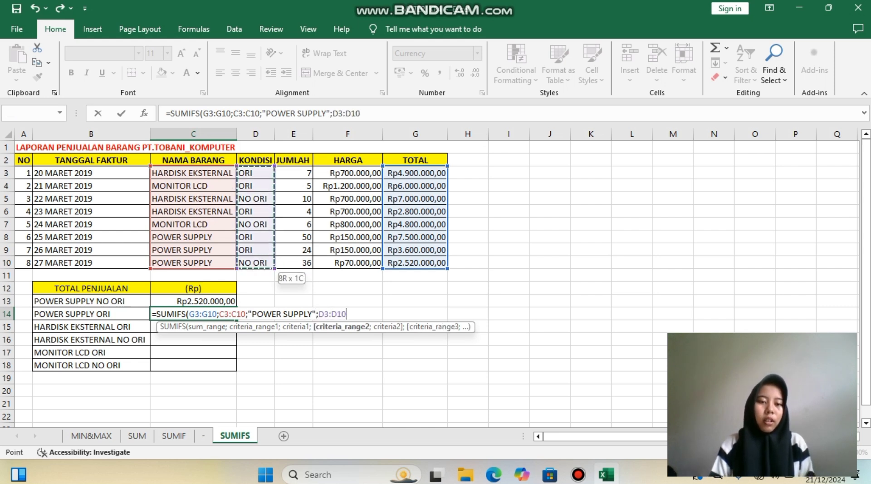
pyautogui.write(';"')
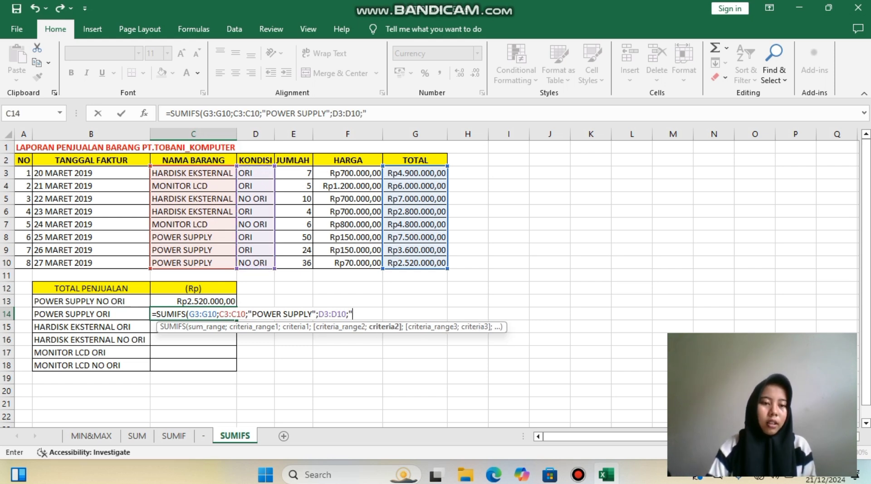
pyautogui.write('ORI")')
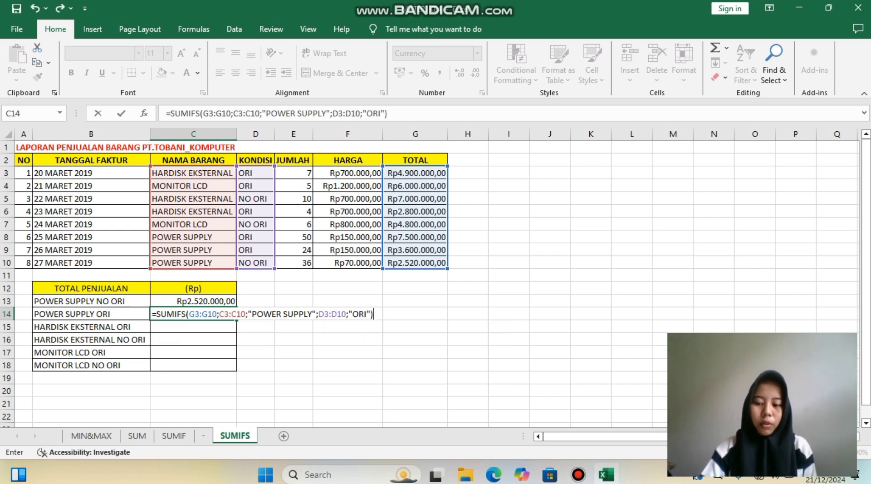
pyautogui.press('Return')
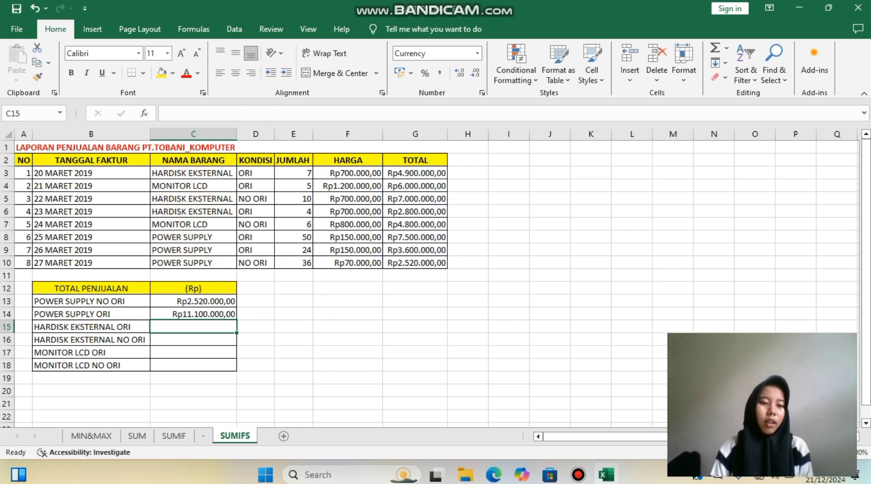
# - Start a SUMIFS formula in C15 for HARDISK EKSTERNAL ORI with the TOTAL column G3:G10 as sum range
pyautogui.write('=')
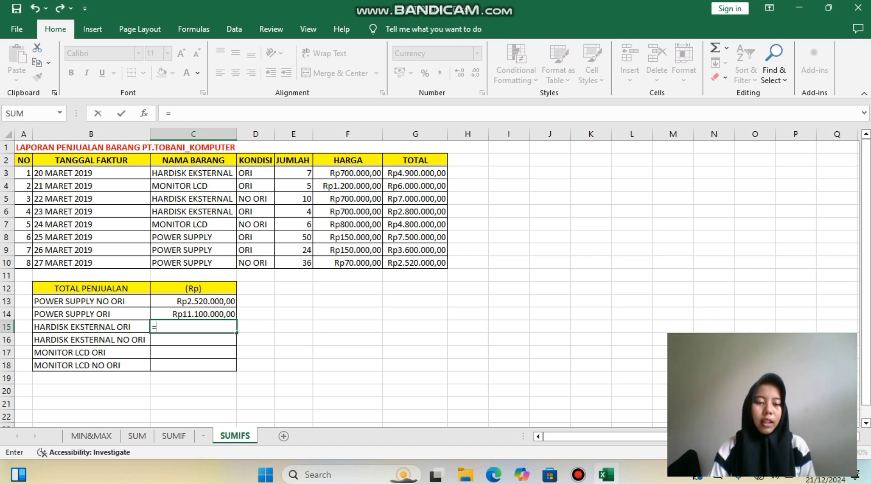
pyautogui.write('SUMIFS(')
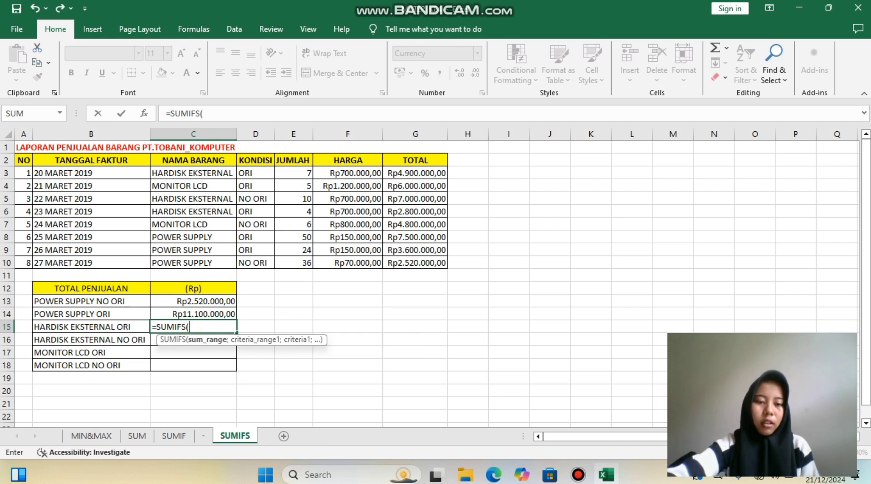
pyautogui.moveTo(415, 173); pyautogui.dragTo(447, 267)
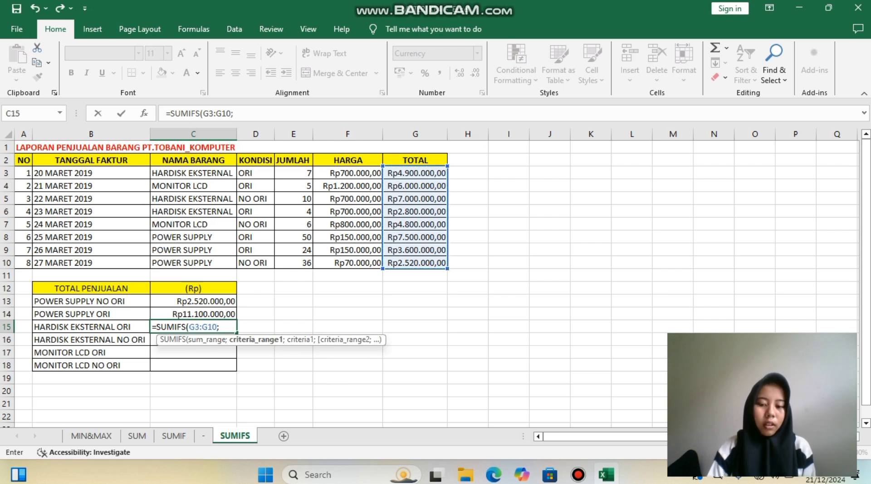
# - Add the first condition to the C15 formula: NAMA BARANG range C3:C10 with criterion "HARDISK EKSTERNAL"
pyautogui.moveTo(192, 173); pyautogui.dragTo(192, 262)
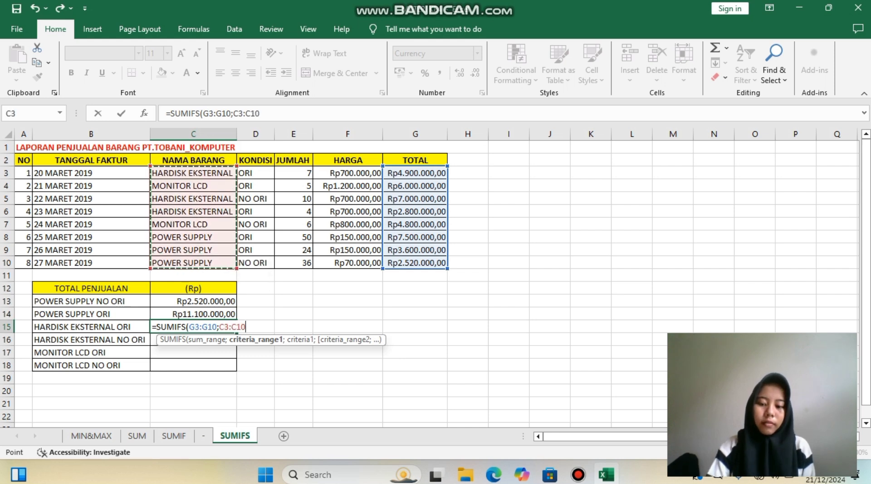
pyautogui.write(';"')
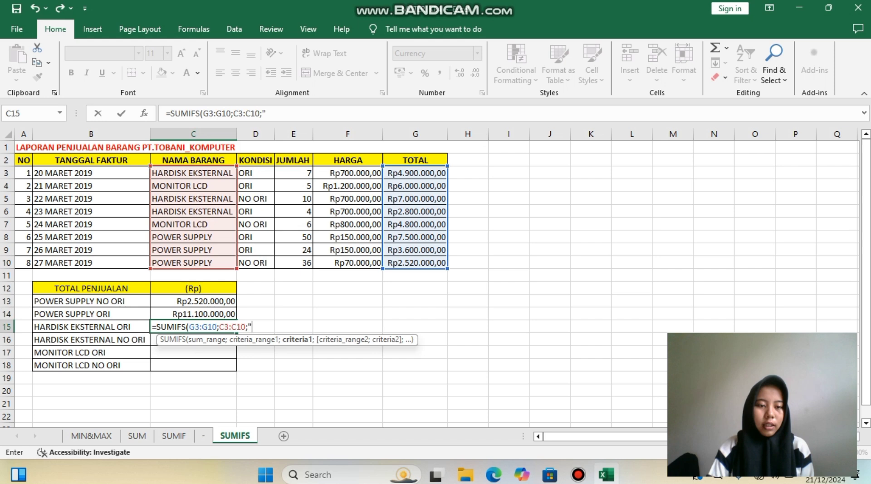
pyautogui.write('H')
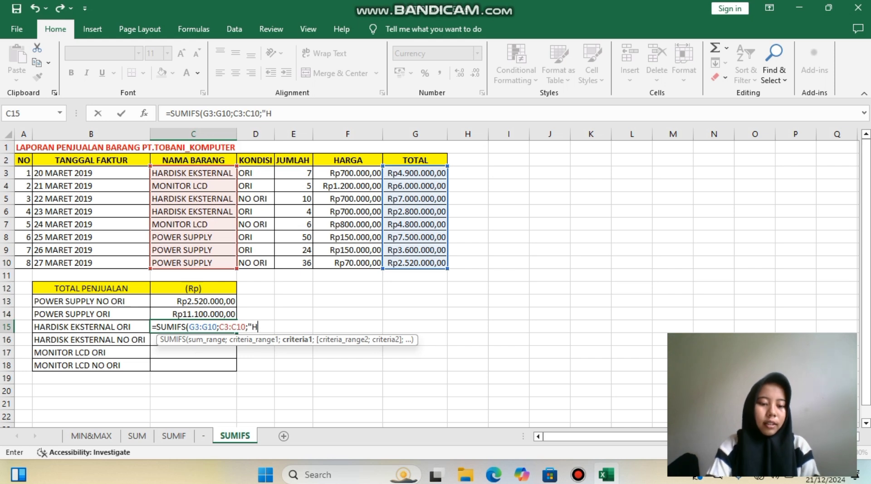
pyautogui.write('ARDISK ')
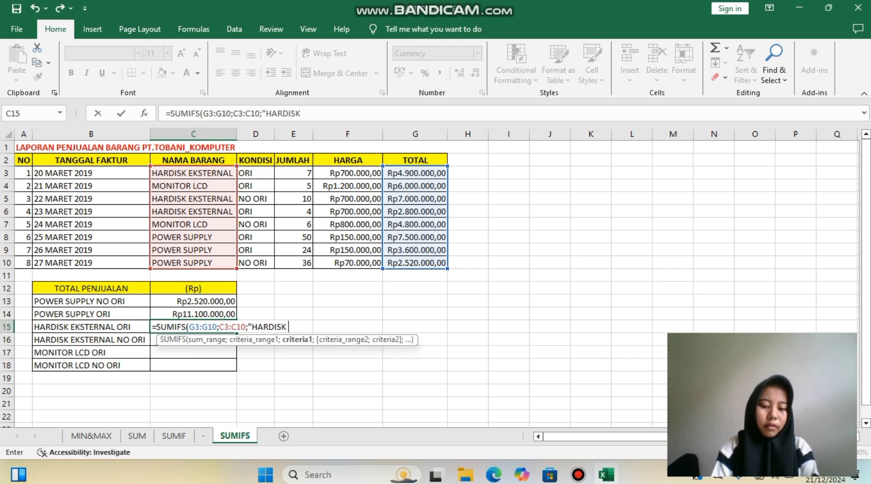
pyautogui.write('EKSTERNAL')
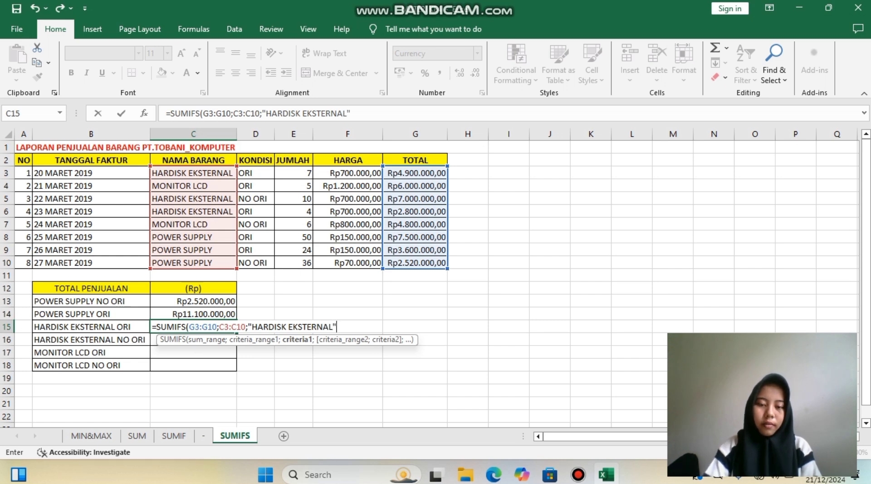
pyautogui.write('";')
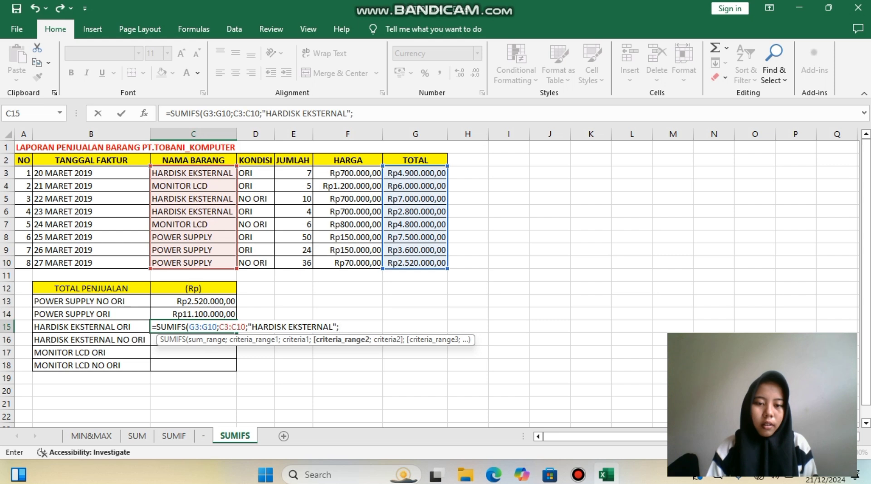
# - Complete the C15 formula with KONDISI range D3:D10 and criterion "ORI", giving =SUMIFS(G3:G10;C3:C10;"HARDISK EKSTERNAL";D3:D10;"ORI")
pyautogui.moveTo(255, 173); pyautogui.dragTo(256, 265)
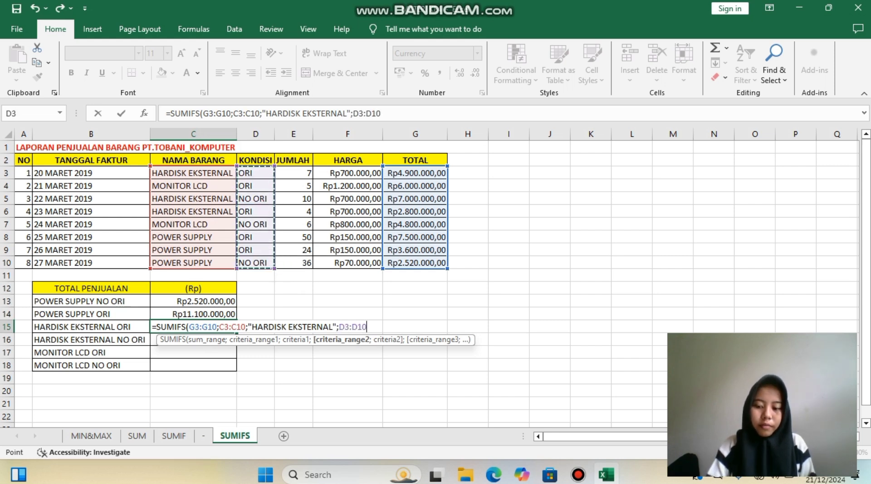
pyautogui.write(';')
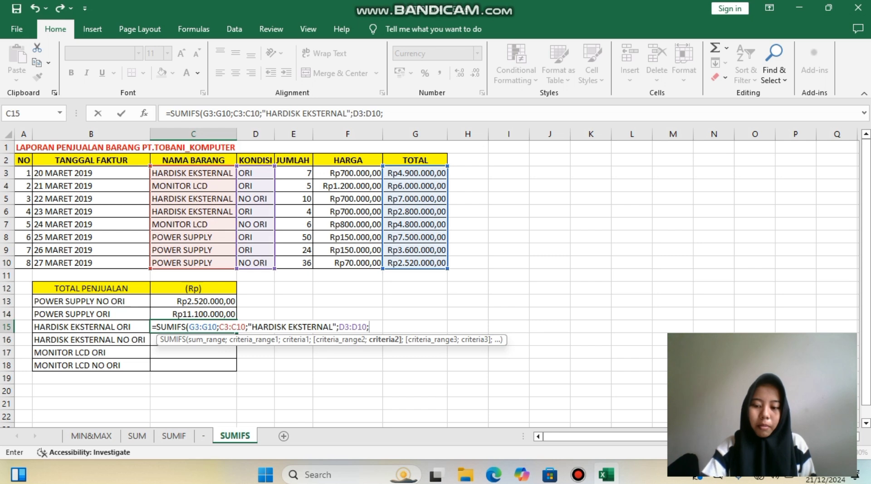
pyautogui.write('"')
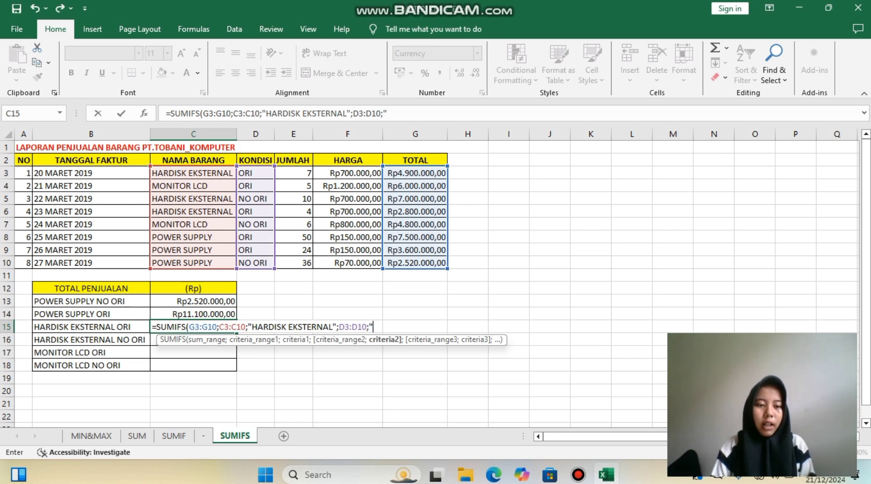
pyautogui.write('ORI')
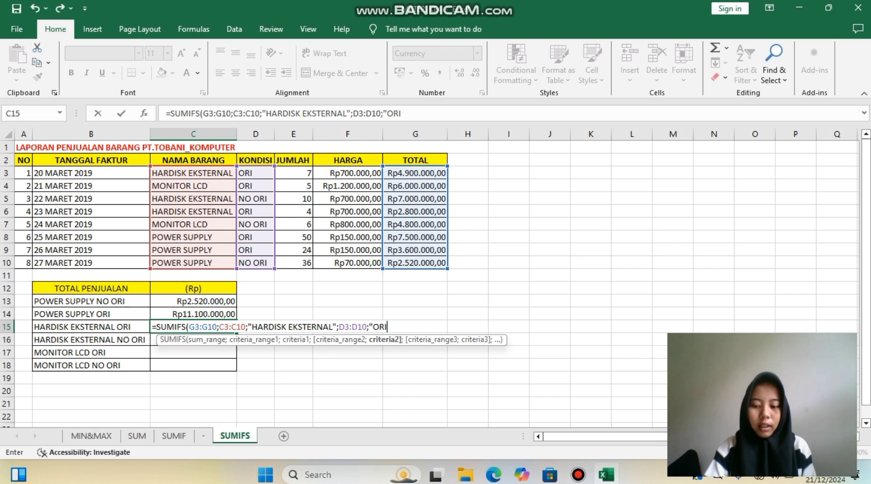
pyautogui.write('"')
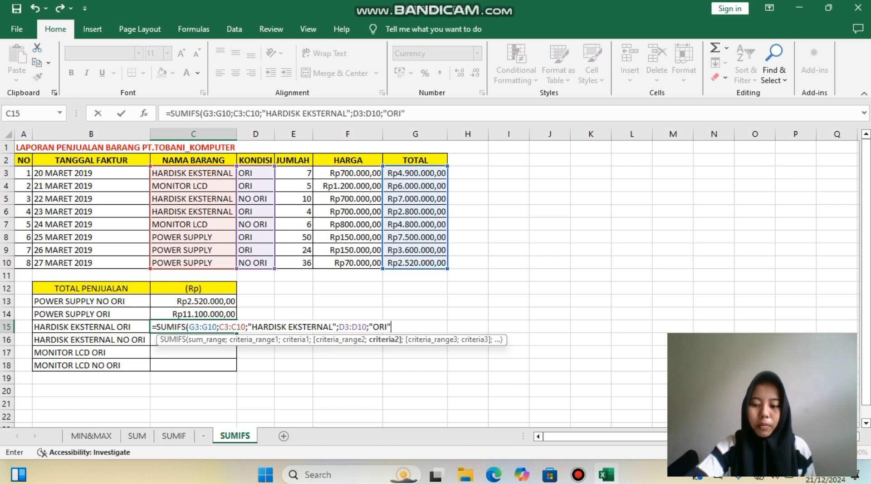
pyautogui.write(')')
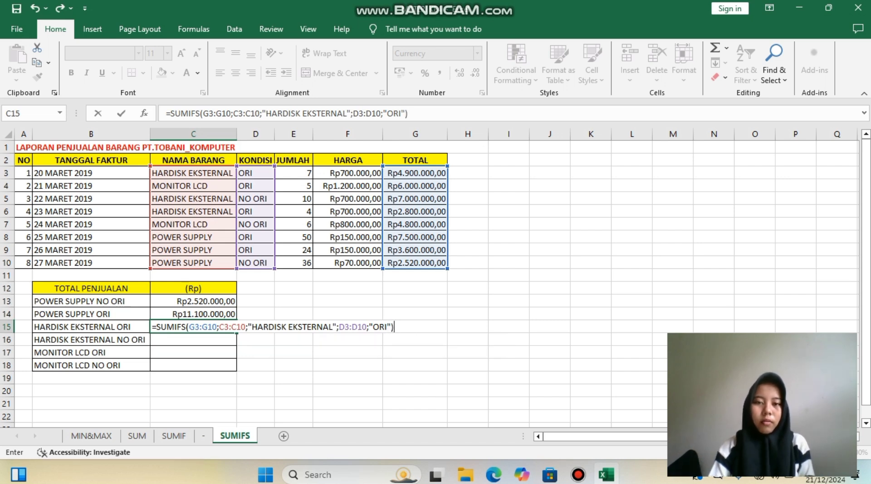
pyautogui.press('Return')
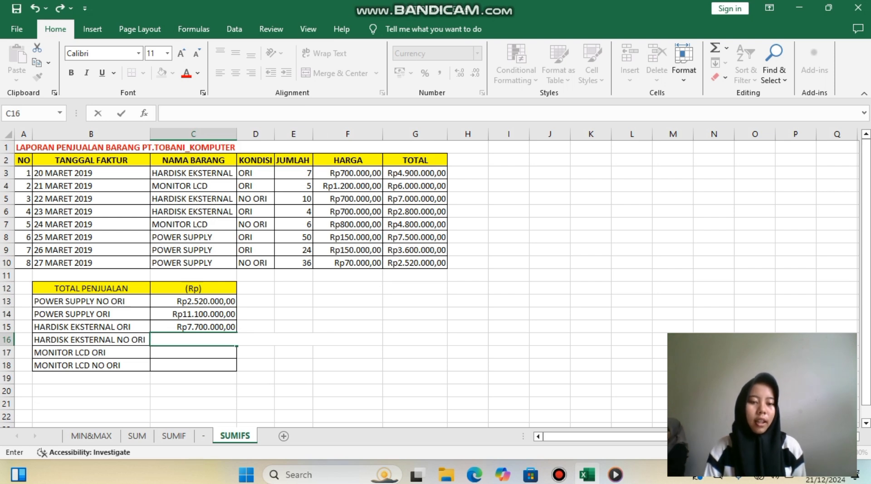
# - Start a SUMIFS formula in C16 for HARDISK EKSTERNAL NO ORI with the TOTAL column G3:G10 as sum range
pyautogui.write('=')
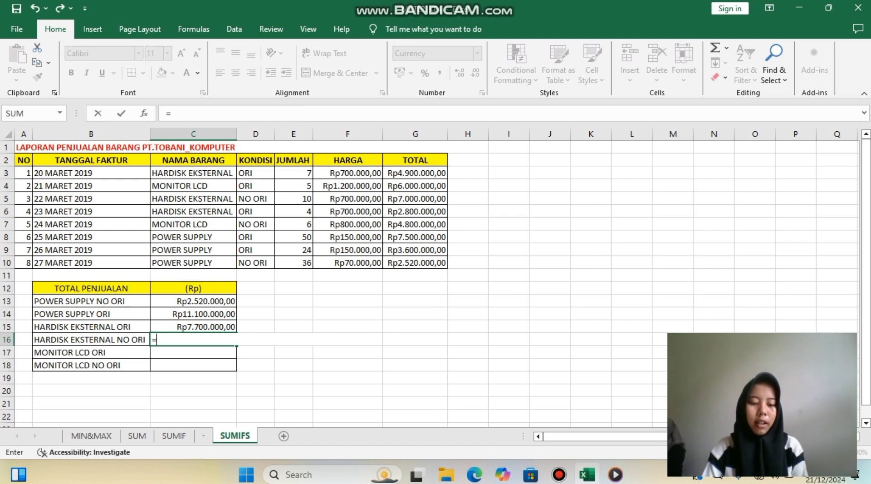
pyautogui.write('SUMIFS')
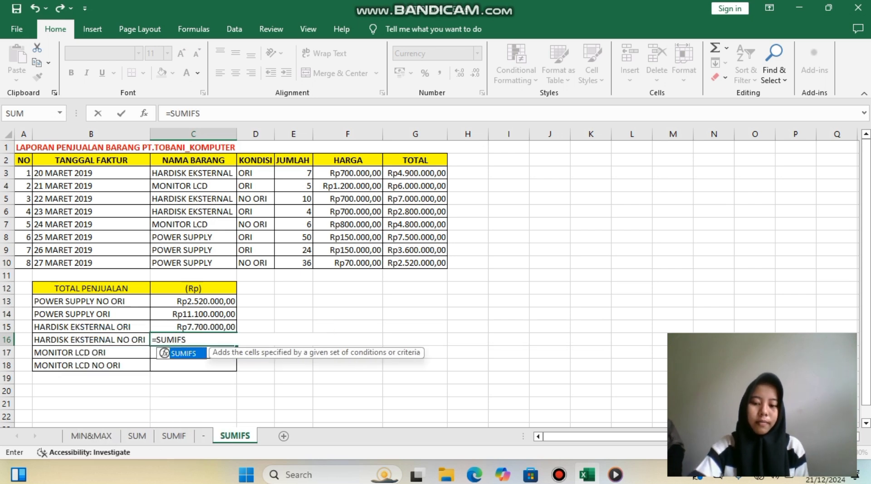
pyautogui.write('(')
pyautogui.moveTo(422, 172); pyautogui.dragTo(422, 263)
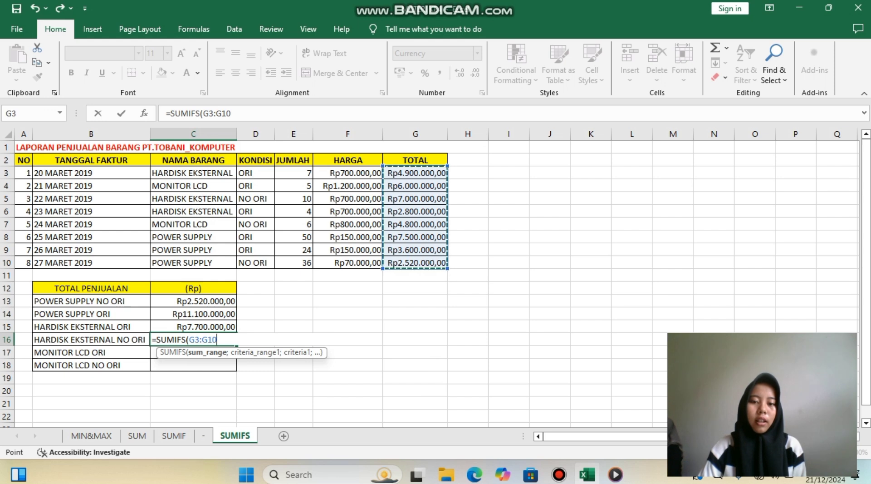
pyautogui.write(';')
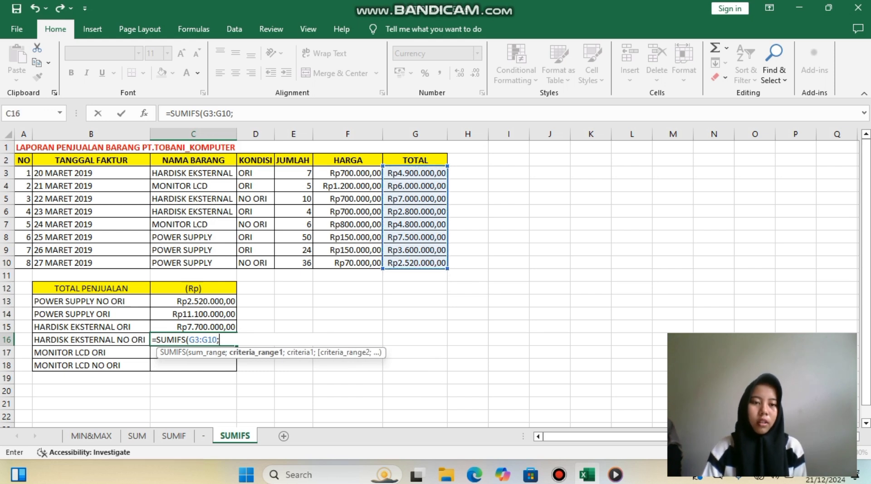
# - Add the first condition to the C16 formula: NAMA BARANG range C3:C10 with criterion "HARDISK EKSTERNAL"
pyautogui.moveTo(192, 173); pyautogui.dragTo(192, 263)
pyautogui.write(';')
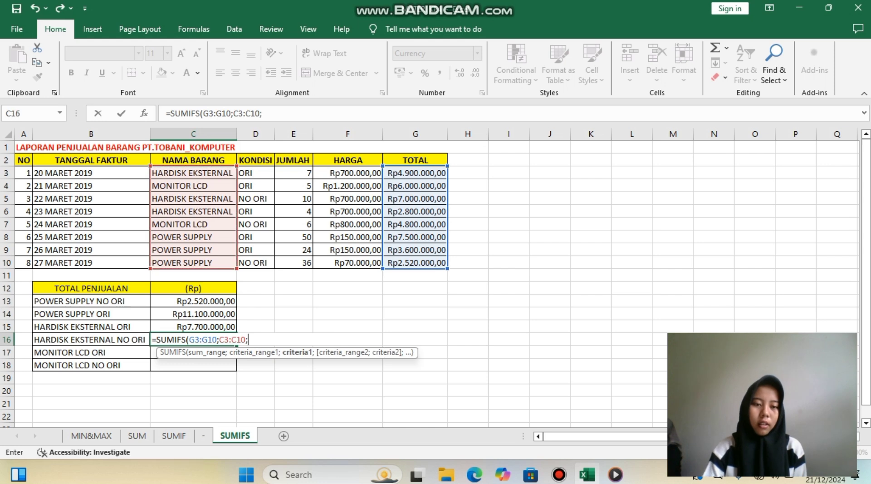
pyautogui.write('"')
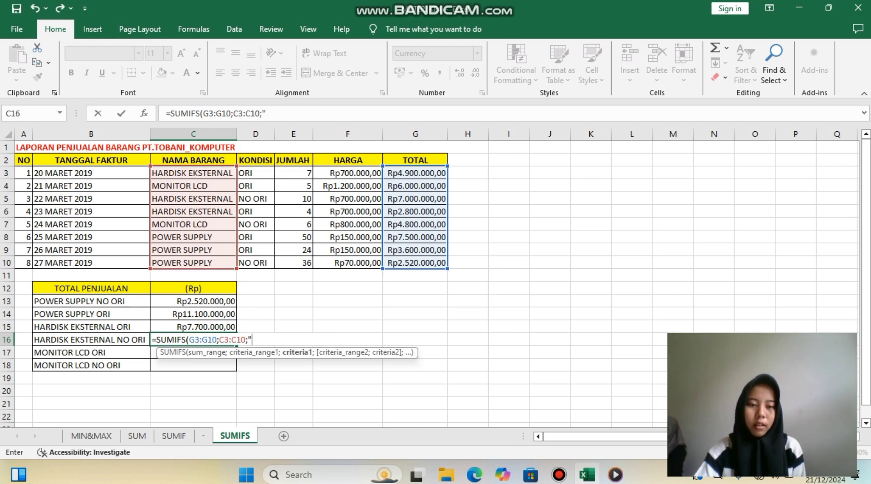
pyautogui.write('H')
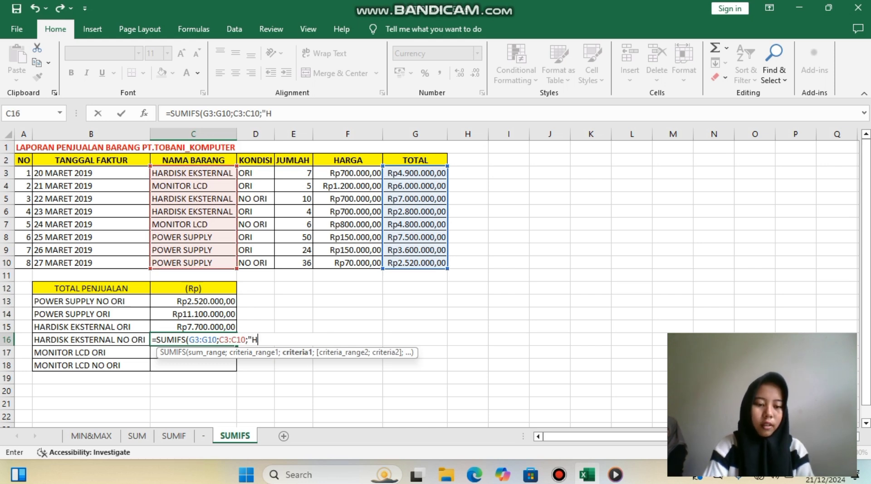
pyautogui.write('ARDI')
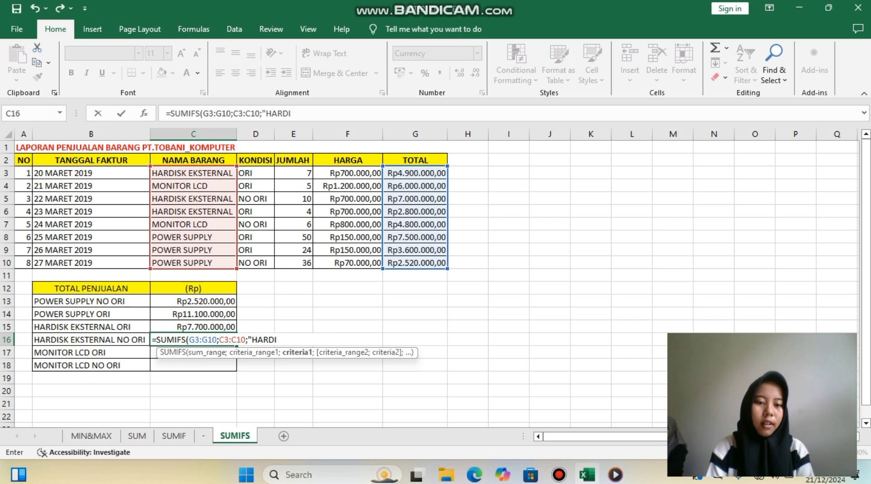
pyautogui.write('SK EK')
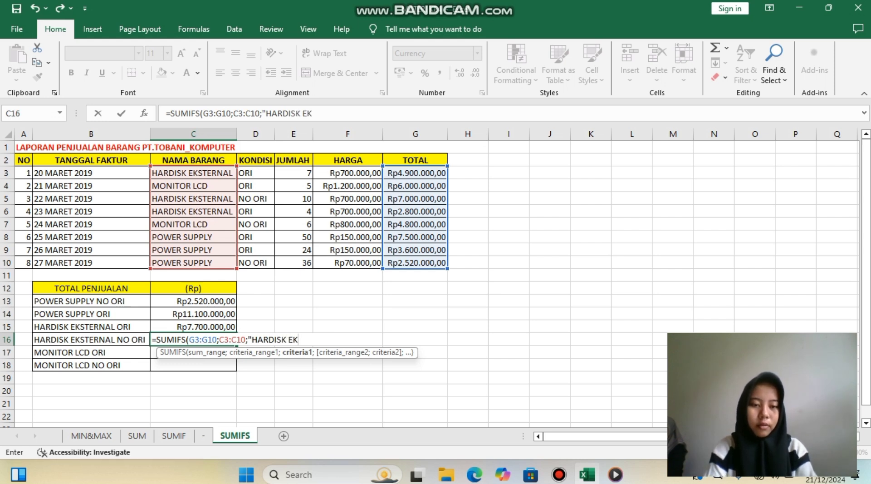
pyautogui.write('STER')
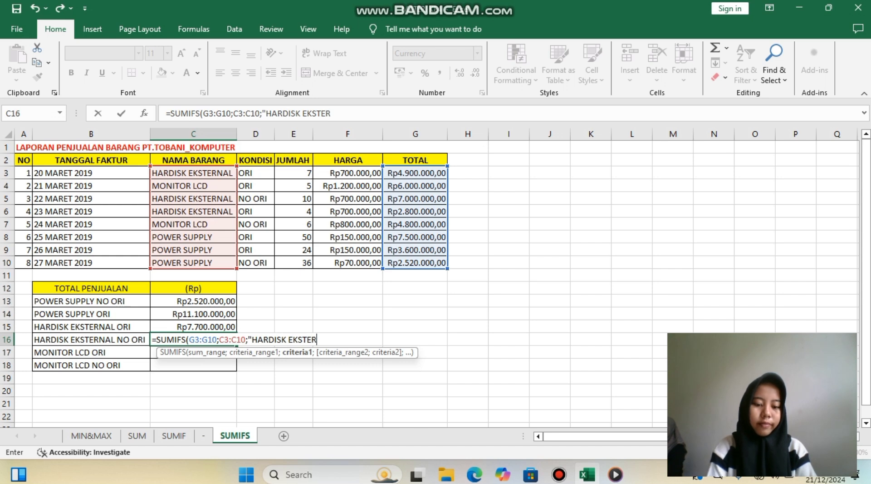
pyautogui.write('NAL"')
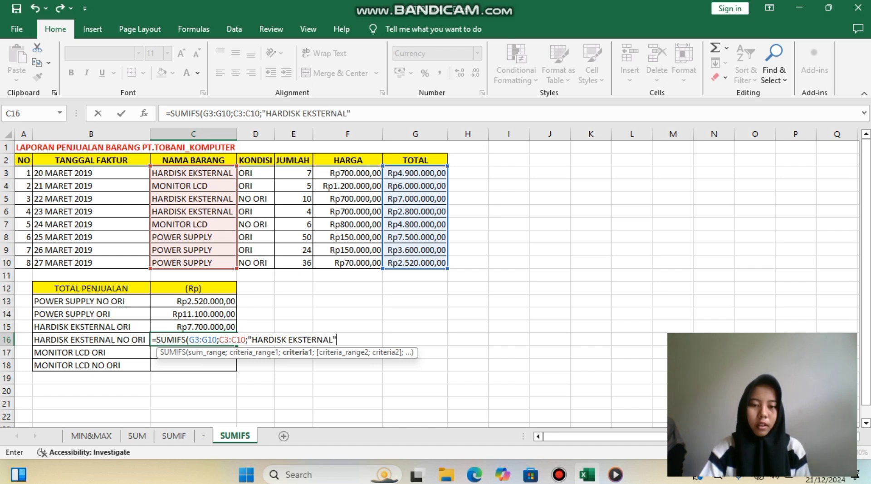
pyautogui.write(';')
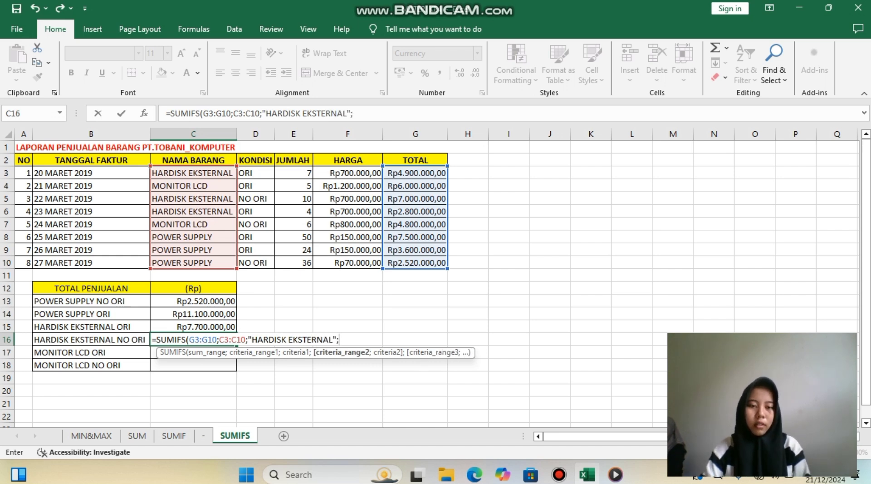
# - Complete the C16 formula with KONDISI range D3:D10 and criterion "NO ORI", giving =SUMIFS(G3:G10;C3:C10;"HARDISK EKSTERNAL";D3:D10;"NO ORI")
pyautogui.moveTo(256, 172); pyautogui.dragTo(259, 266)
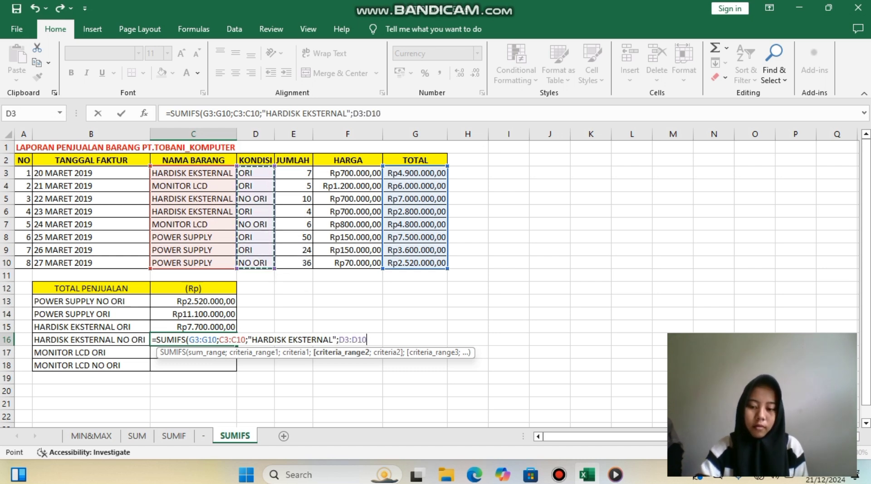
pyautogui.write(';"')
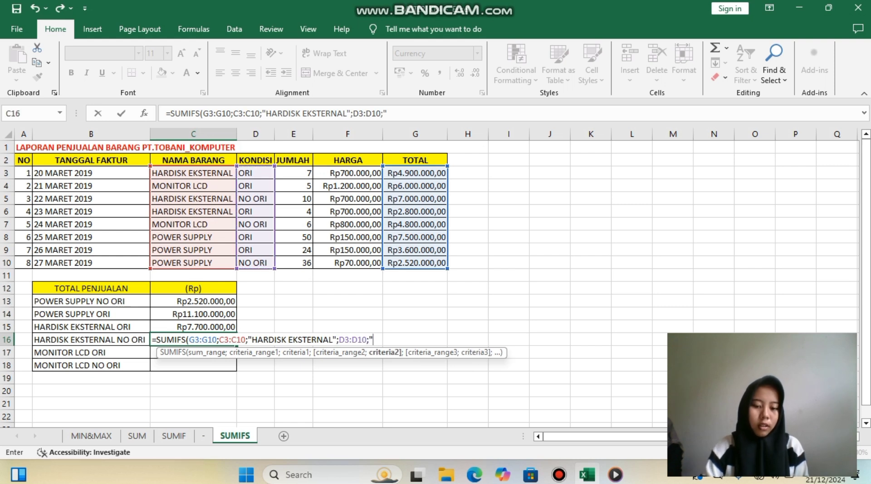
pyautogui.write('NO')
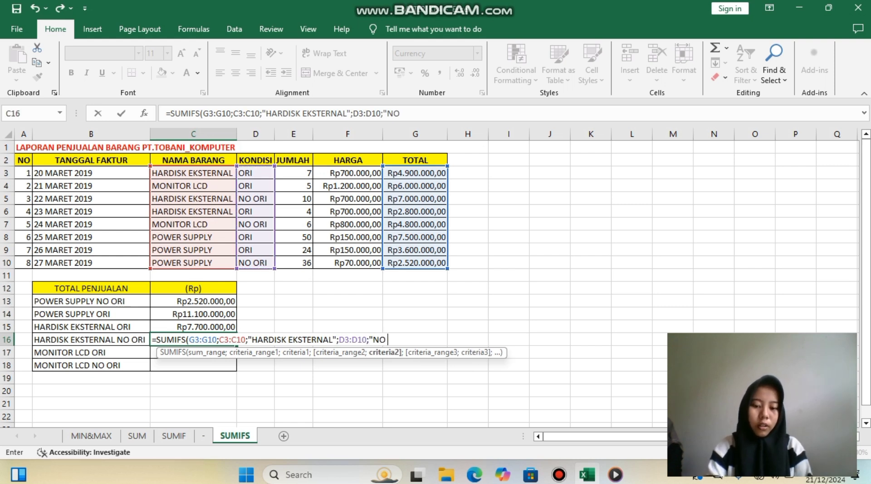
pyautogui.write(' ORI')
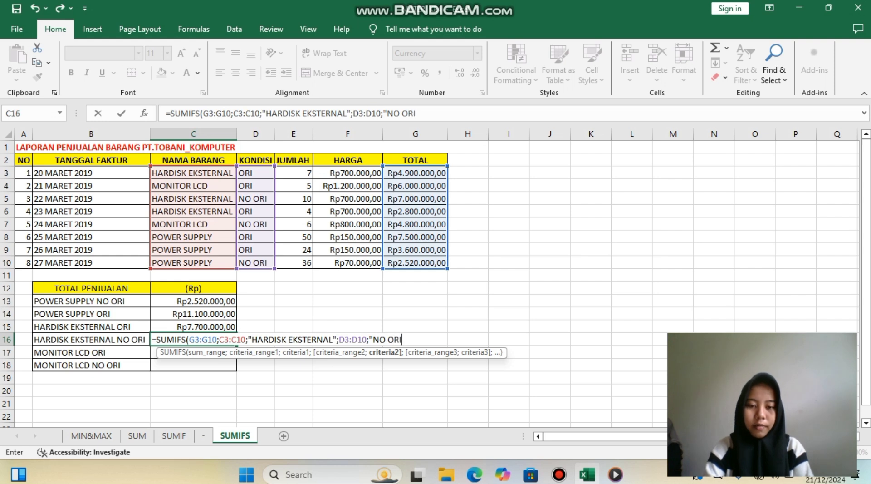
pyautogui.write('"')
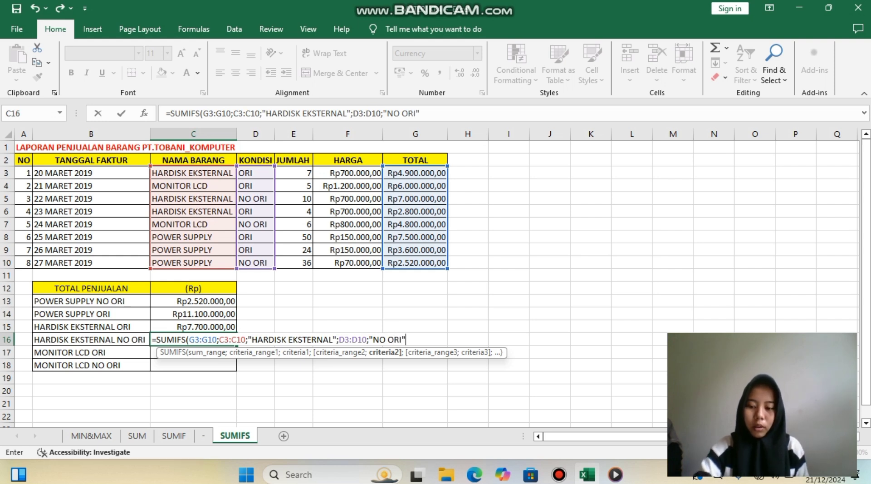
pyautogui.write(')')
pyautogui.press('Return')
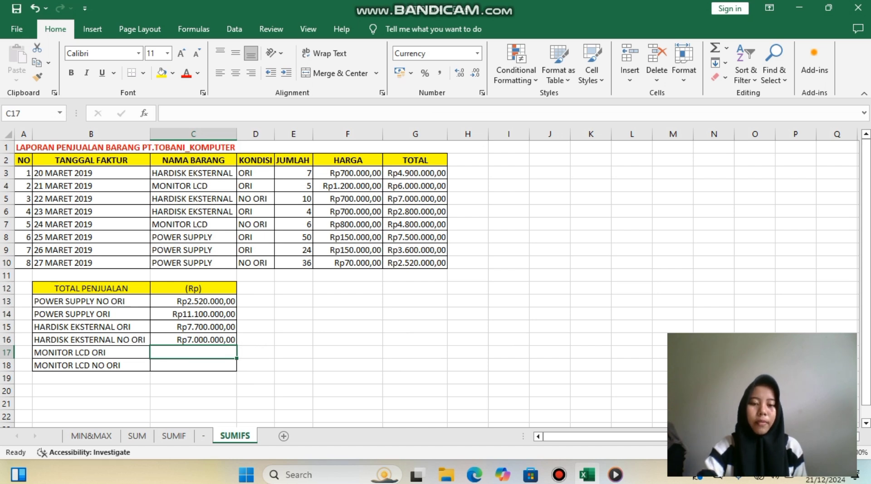
# - Start a SUMIFS formula in C17 for MONITOR LCD ORI with the TOTAL column G3:G10 as sum range
pyautogui.write('=')
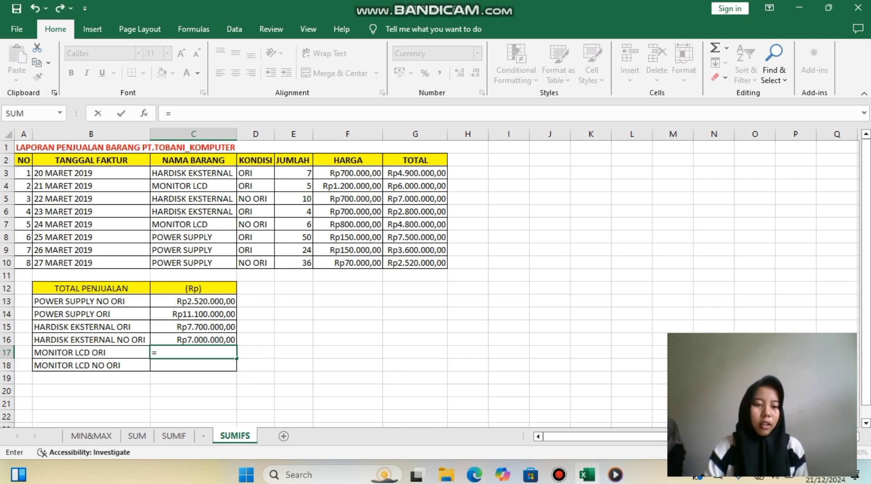
pyautogui.write('SUMI')
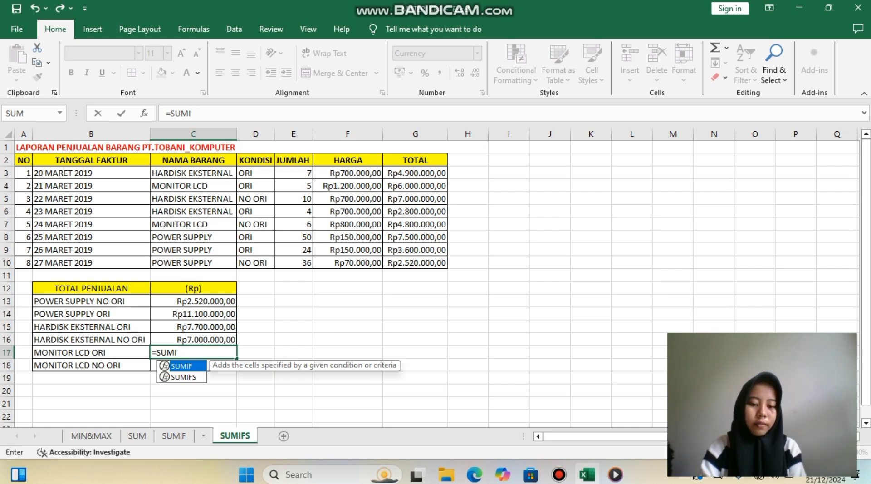
pyautogui.write('FS')
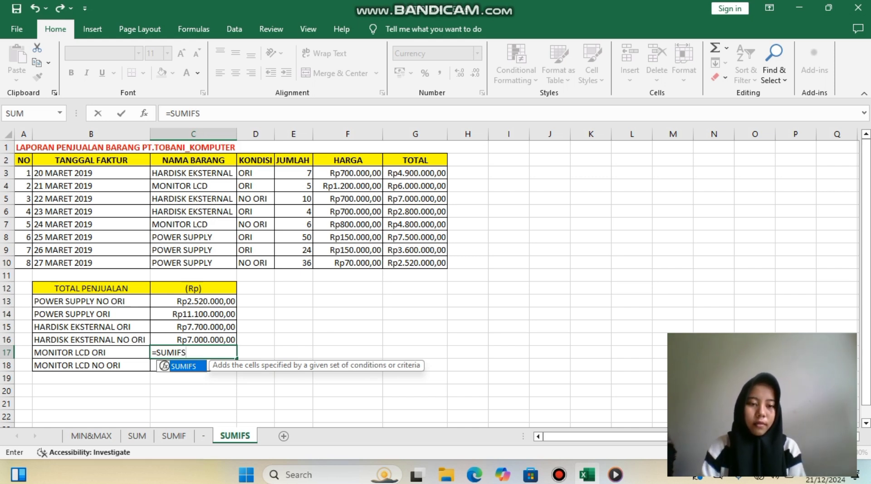
pyautogui.write('(')
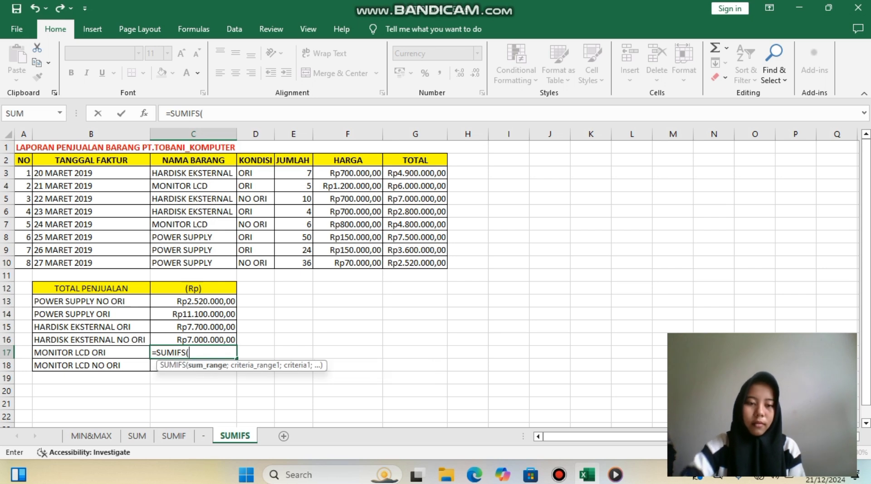
pyautogui.moveTo(415, 173); pyautogui.dragTo(415, 262)
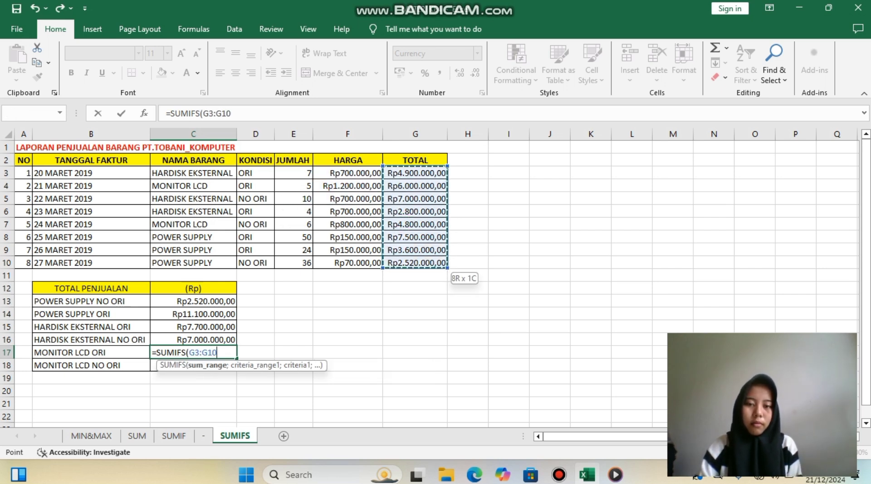
pyautogui.write(';')
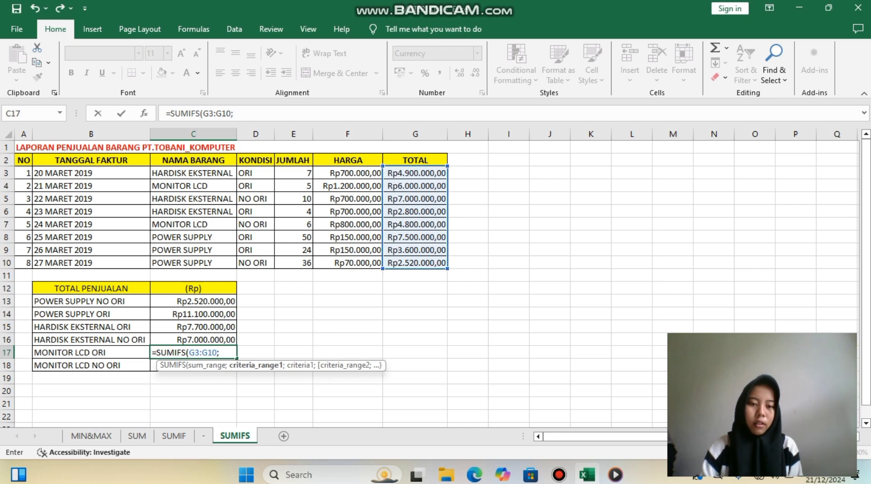
# - Add the first condition to the C17 formula: NAMA BARANG range C3:C10 with criterion "MONITOR LCD"
pyautogui.moveTo(193, 173); pyautogui.dragTo(231, 263)
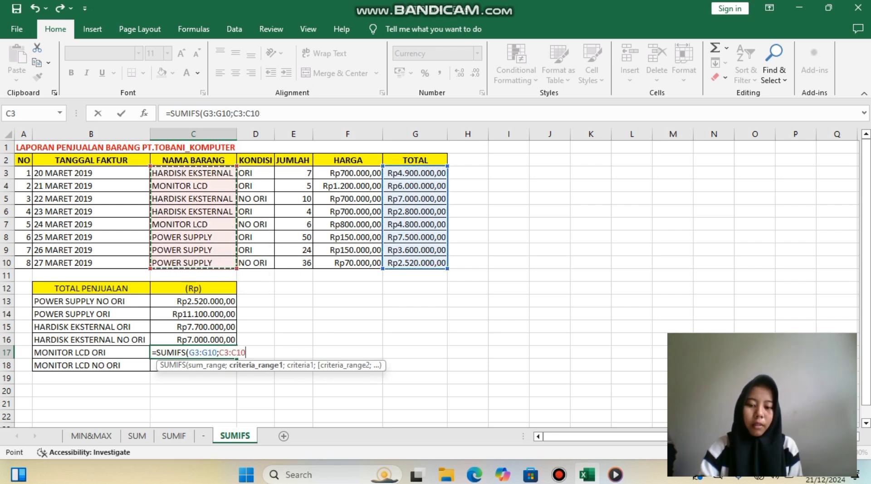
pyautogui.write(';')
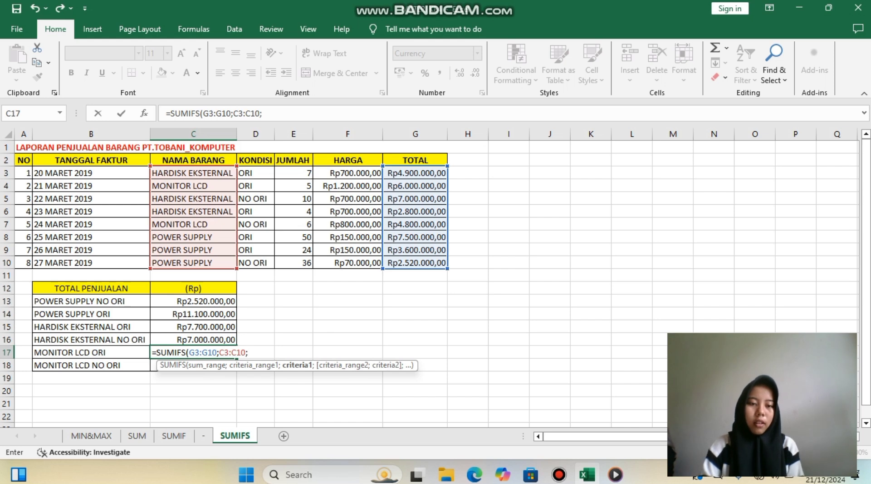
pyautogui.write('"')
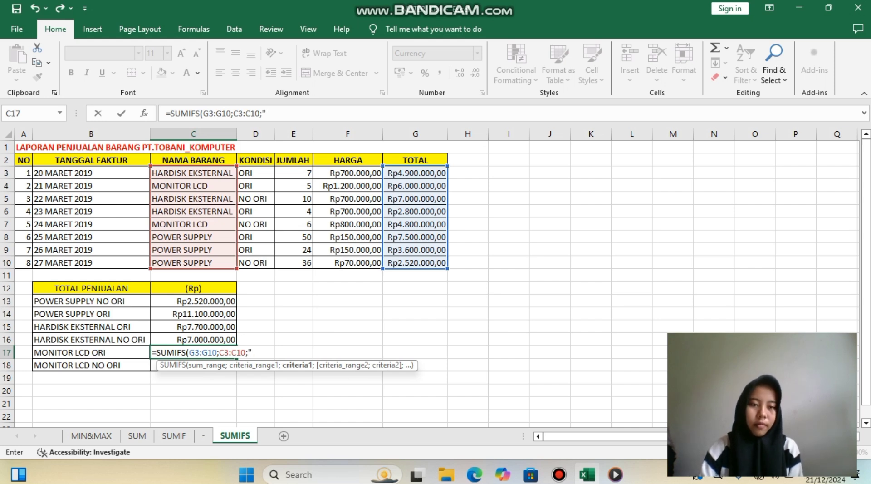
pyautogui.write('MONITO')
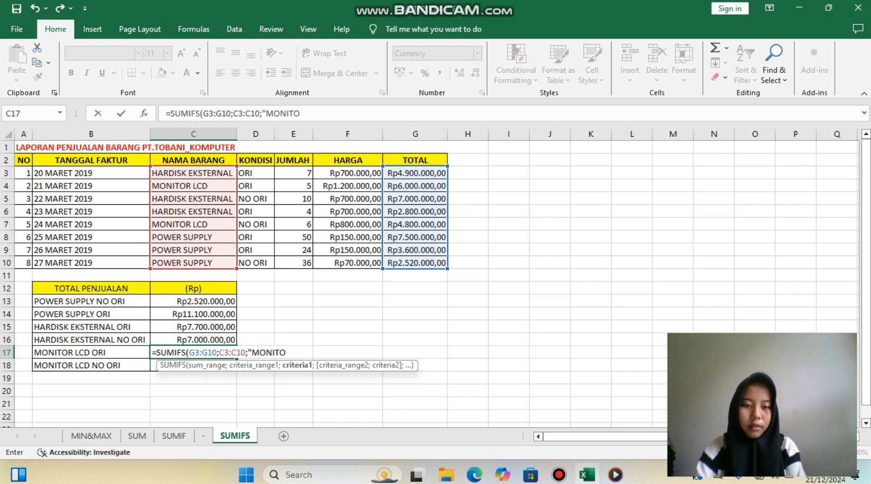
pyautogui.write('R LCD')
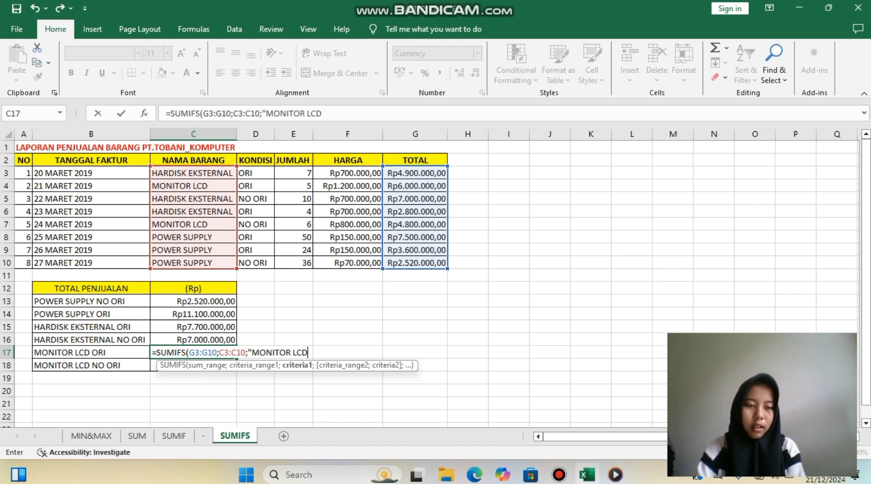
pyautogui.write('"')
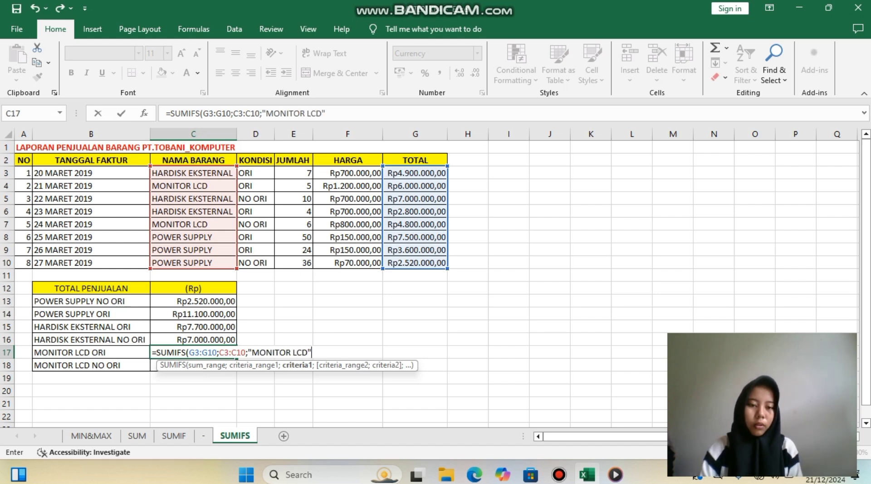
pyautogui.write(';')
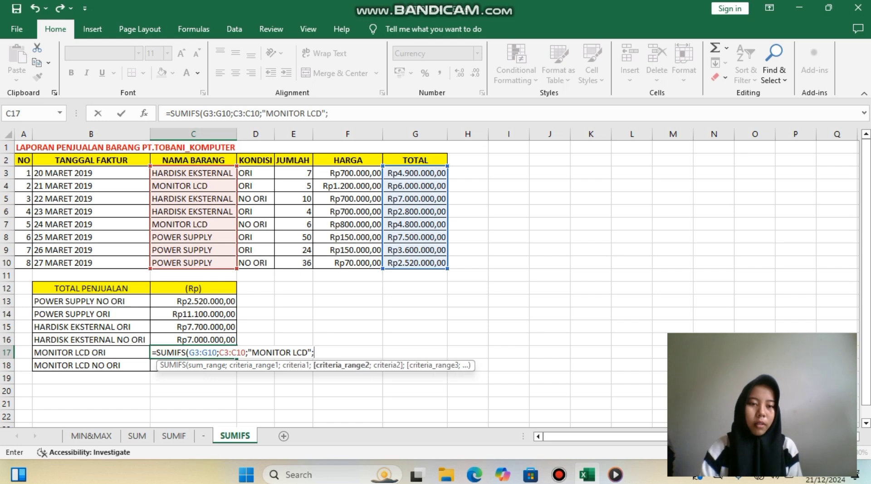
# - Complete the C17 formula with KONDISI range D3:D10 and criterion "ORI", giving =SUMIFS(G3:G10;C3:C10;"MONITOR LCD";D3:D10;"ORI")
pyautogui.moveTo(254, 173); pyautogui.dragTo(254, 262)
pyautogui.write(';')
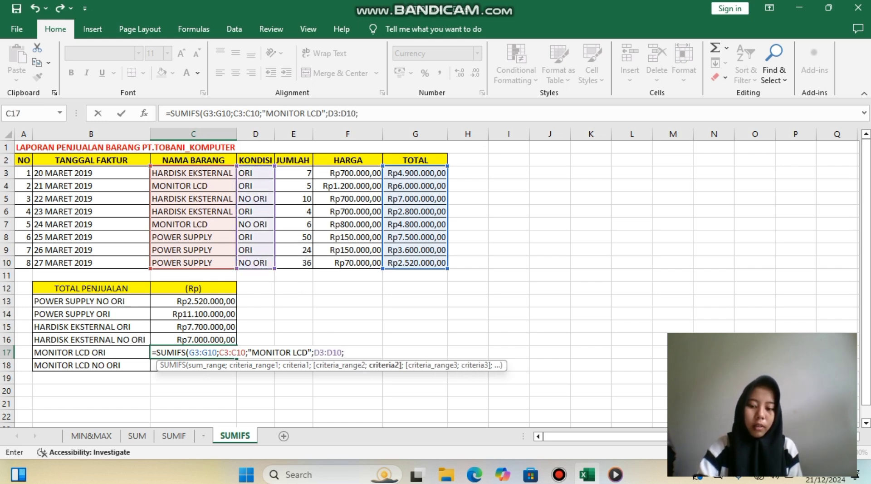
pyautogui.write('"')
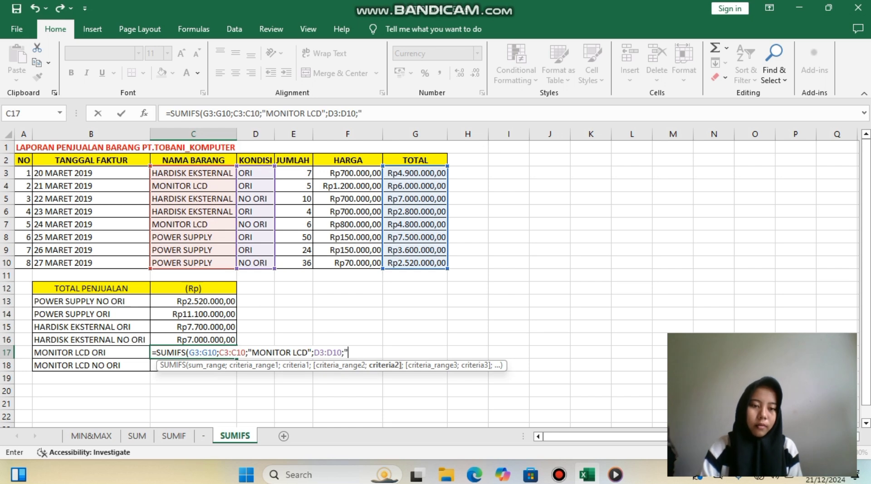
pyautogui.write('ORI')
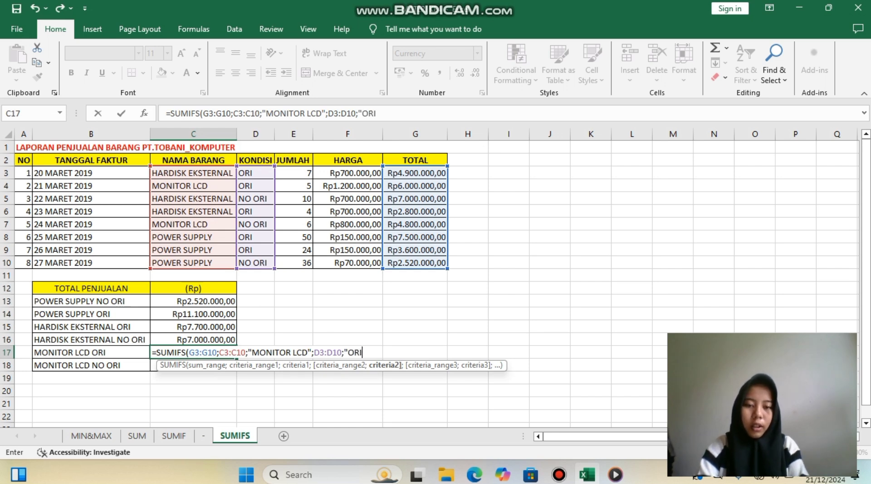
pyautogui.write('"')
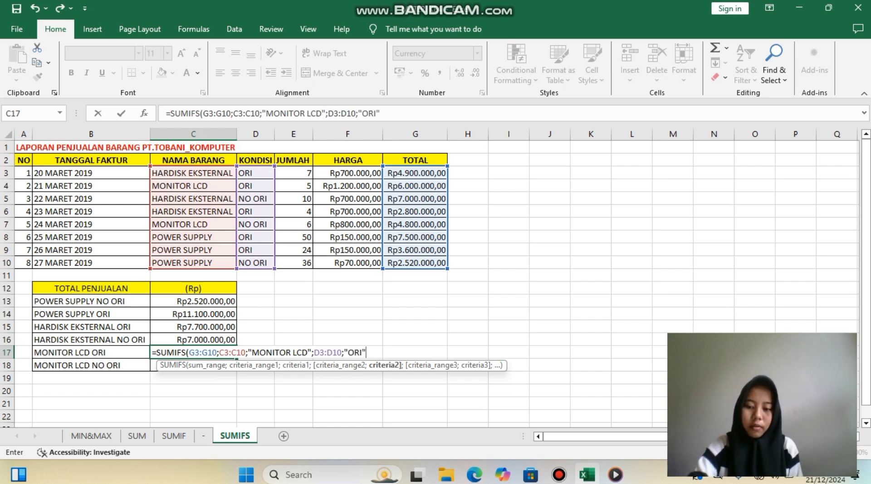
pyautogui.write(')')
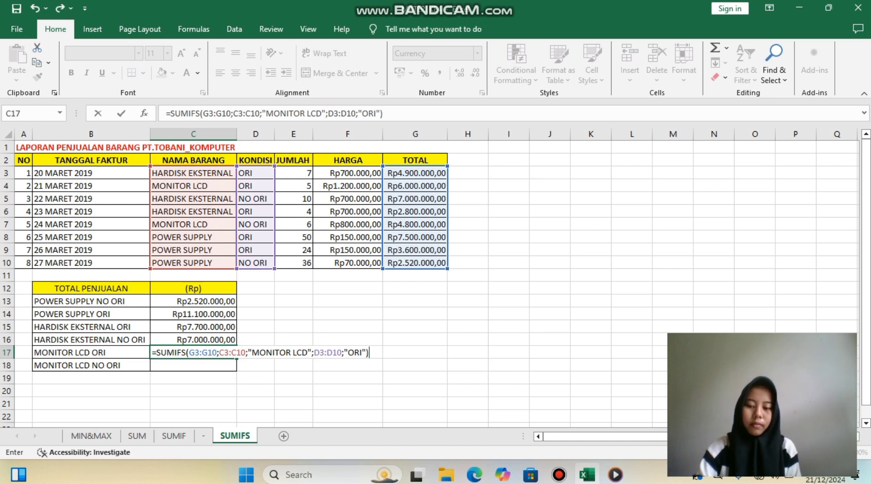
pyautogui.press('Return')
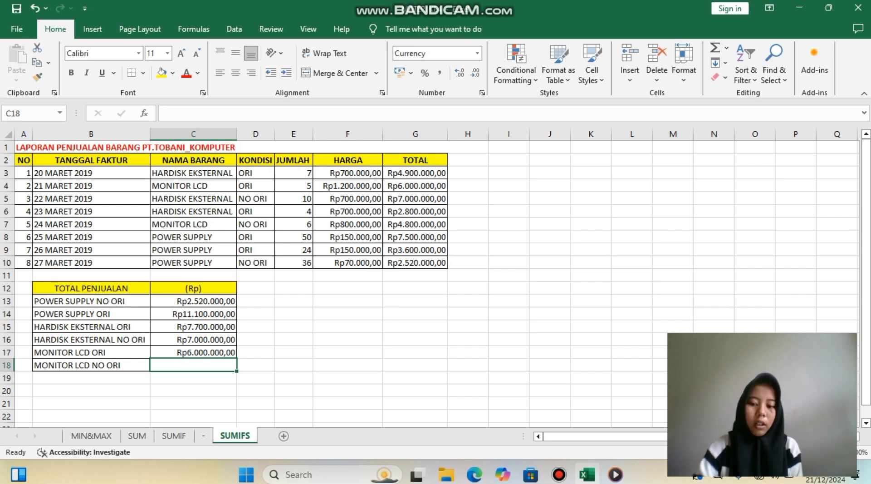
# - Start a SUMIFS formula in C18 for MONITOR LCD NO ORI with the TOTAL column G3:G10 as sum range
pyautogui.write('=')
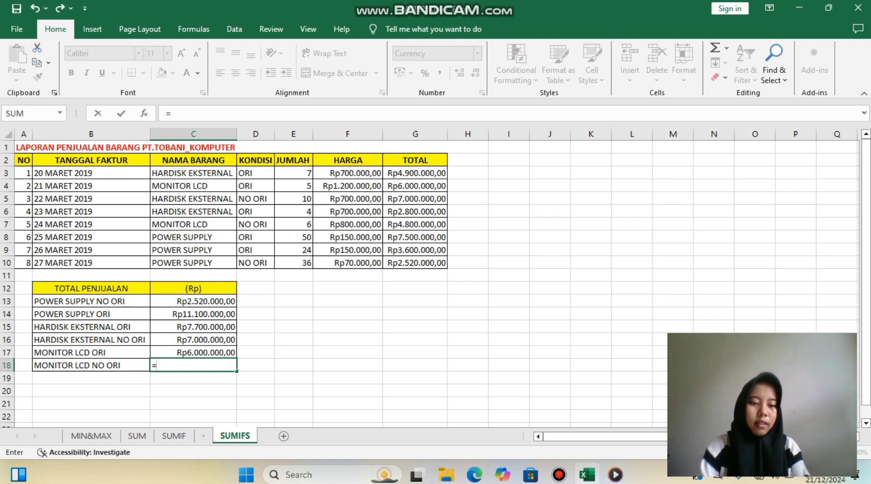
pyautogui.write('SUMI')
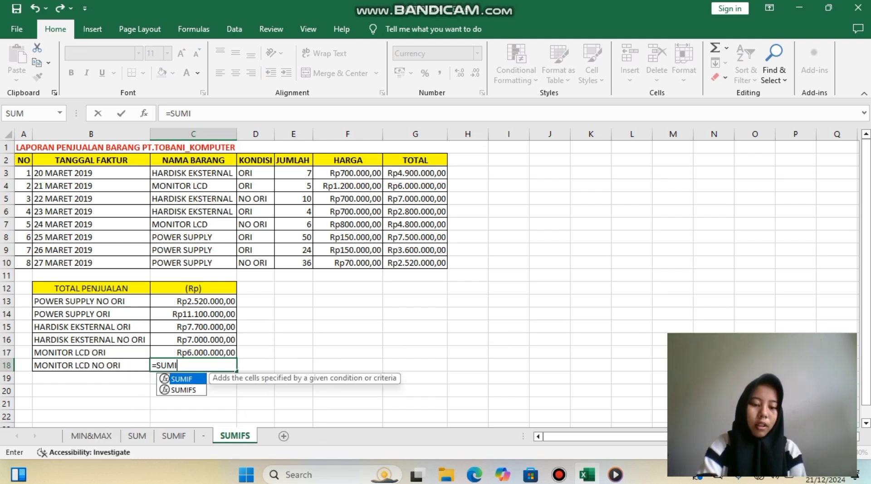
pyautogui.write('FS(')
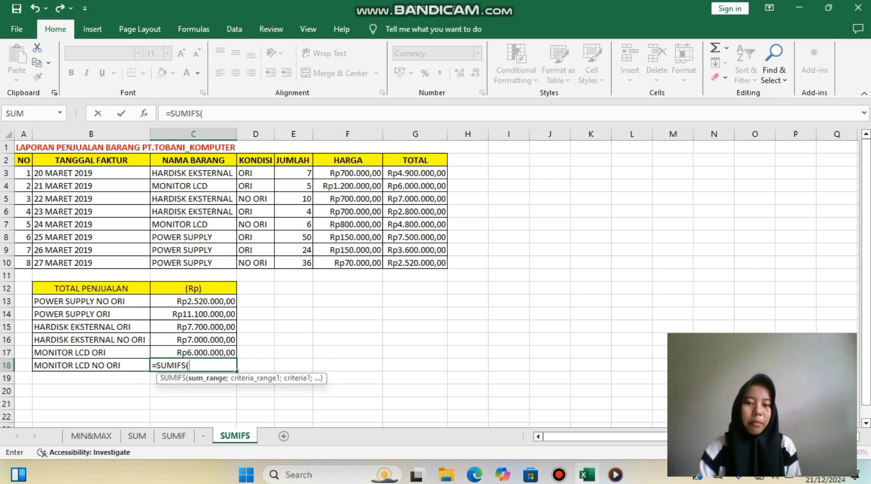
pyautogui.moveTo(436, 173); pyautogui.dragTo(443, 267)
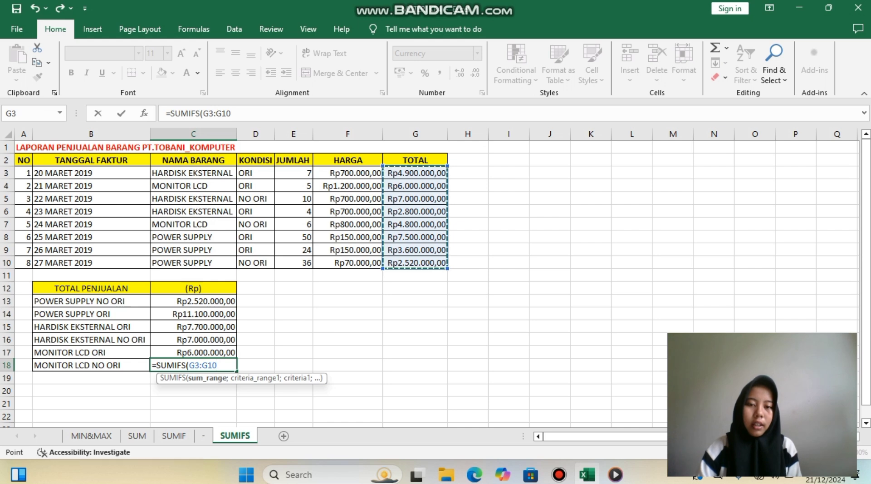
pyautogui.write(';')
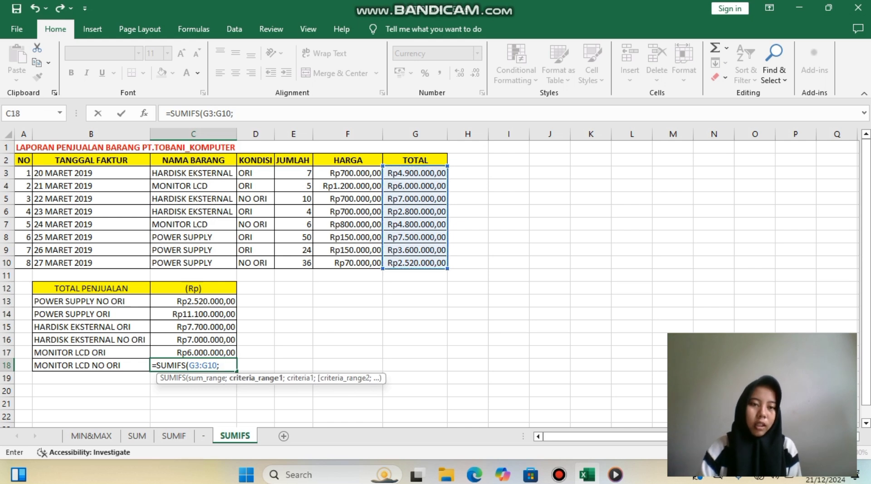
# - Add the first condition to the C18 formula: NAMA BARANG range C3:C10 with criterion "MONITOR LCD"
pyautogui.moveTo(195, 172); pyautogui.dragTo(215, 265)
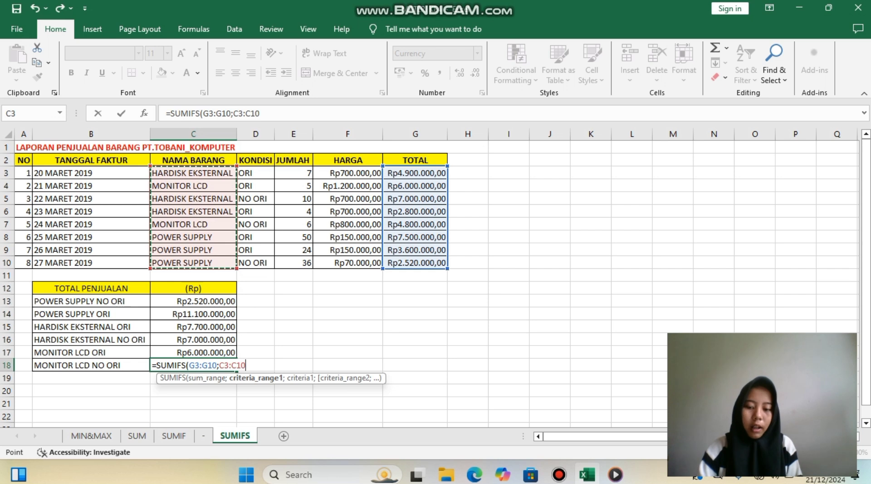
pyautogui.write(';')
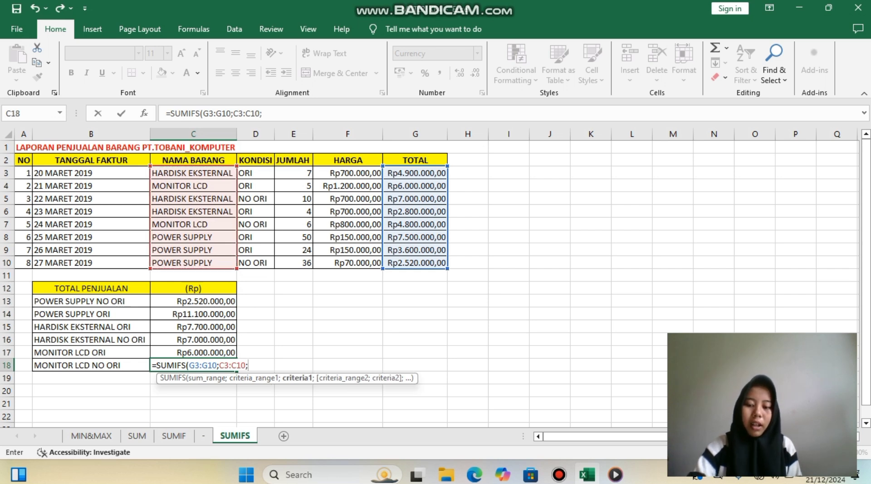
pyautogui.write('"')
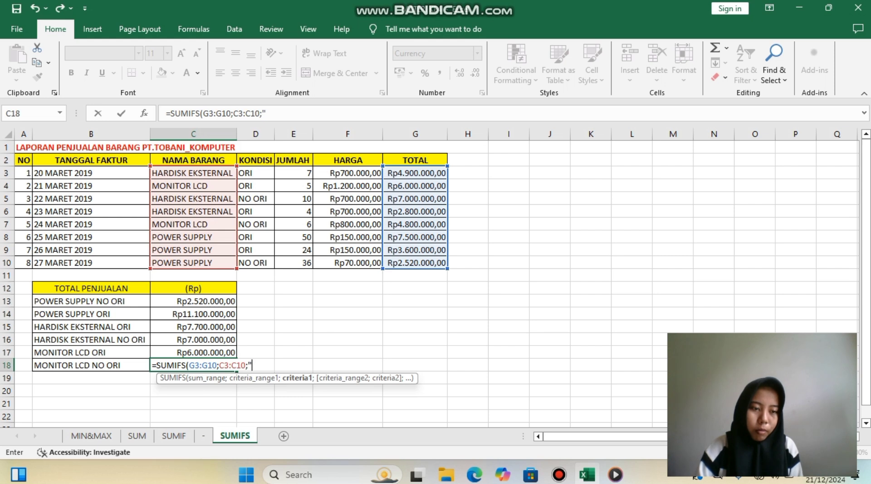
pyautogui.write('MON')
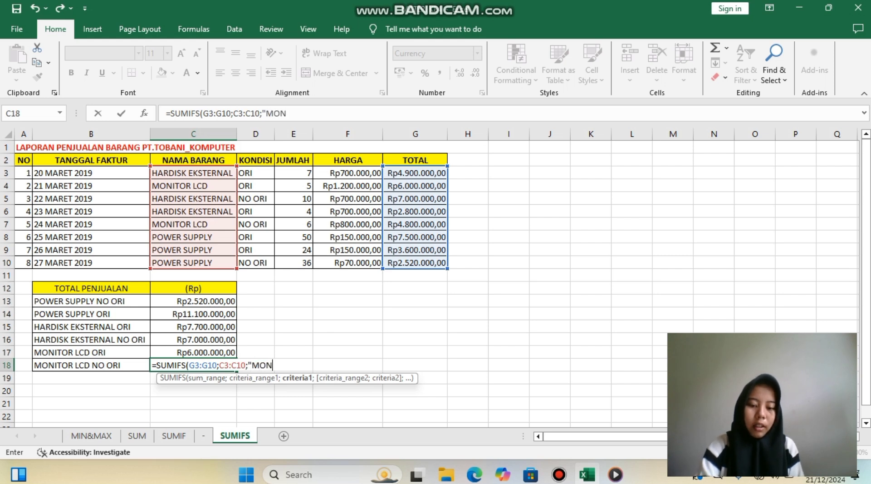
pyautogui.write('ITOR LCD')
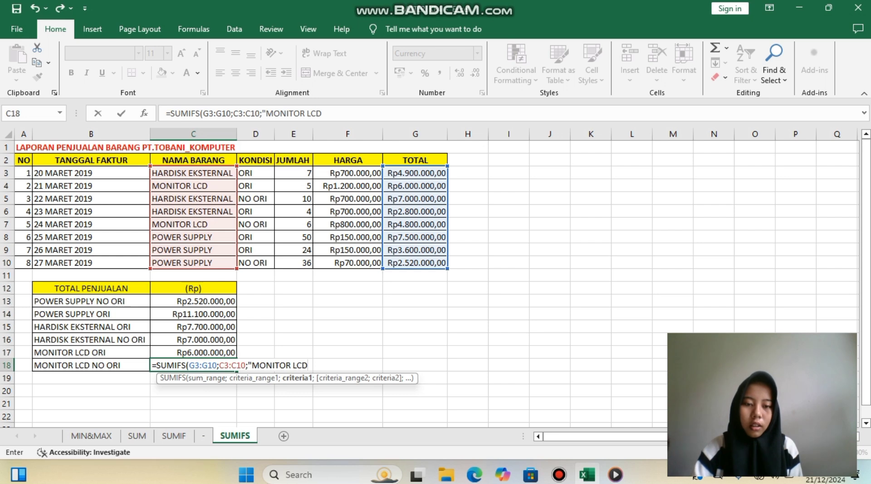
pyautogui.write('"')
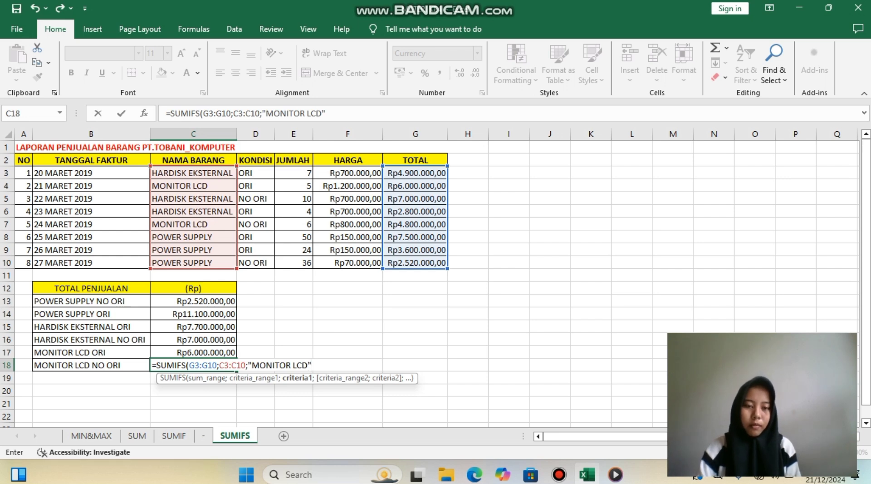
pyautogui.write(';')
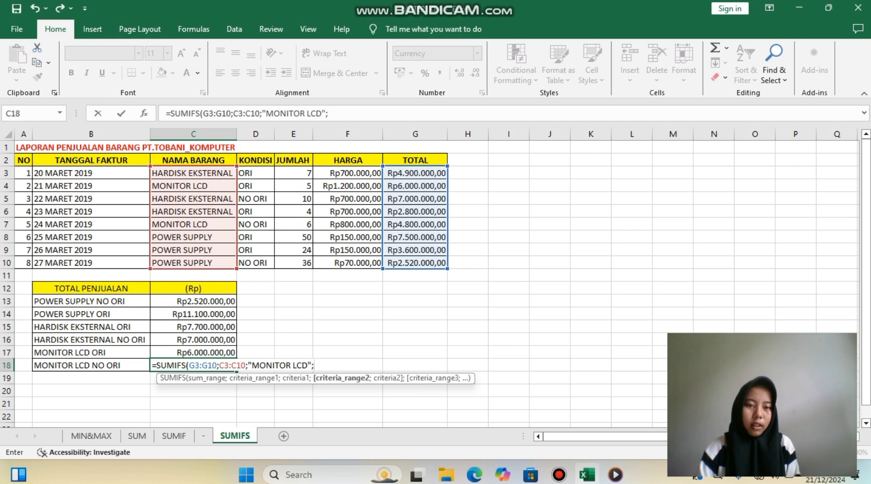
# - Complete the C18 formula with KONDISI range D3:D10 and criterion "NO ORI", giving =SUMIFS(G3:G10;C3:C10;"MONITOR LCD";D3:D10;"NO ORI")
pyautogui.moveTo(254, 175); pyautogui.dragTo(257, 264)
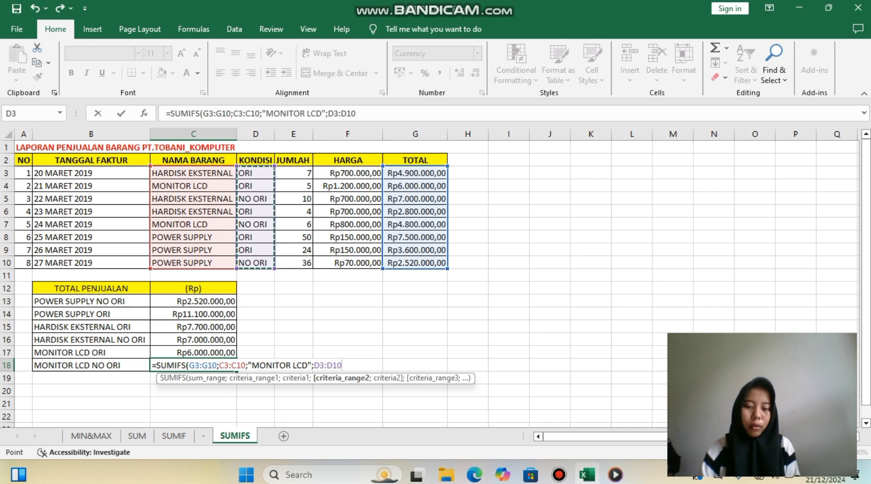
pyautogui.write(';"')
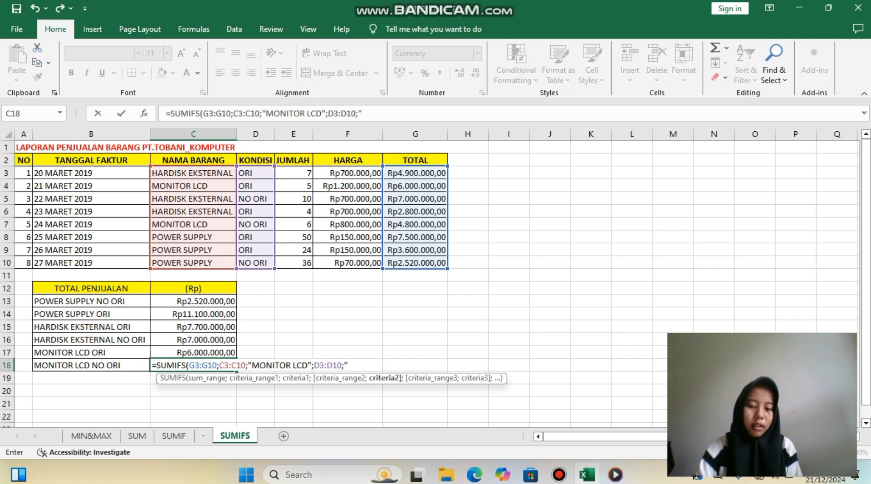
pyautogui.write('N')
pyautogui.write('O ')
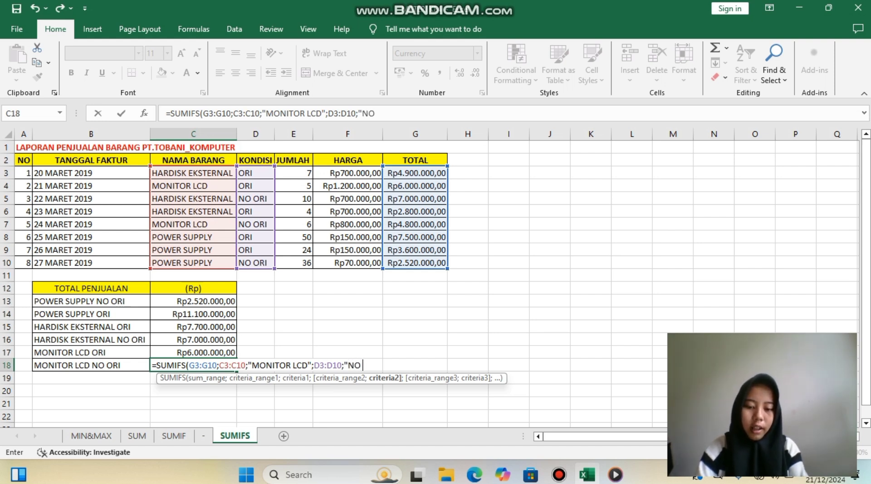
pyautogui.write('ORI"')
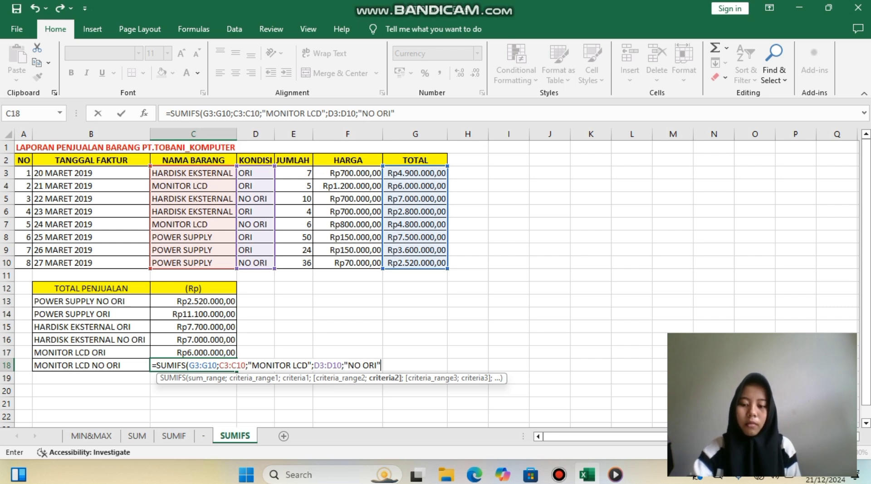
pyautogui.write(')')
pyautogui.press('Return')
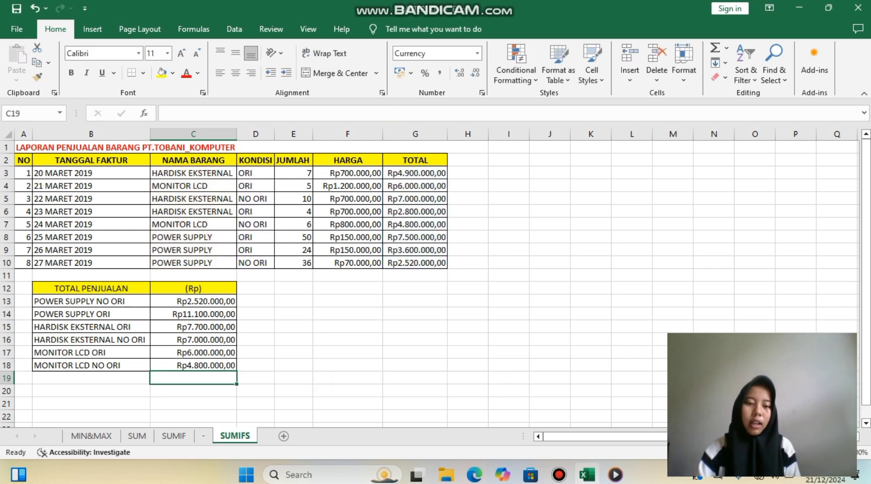